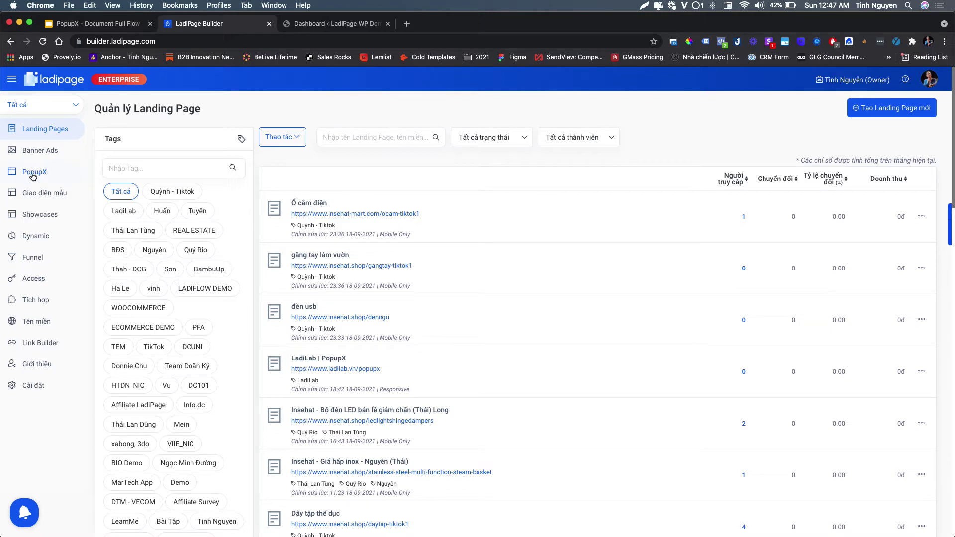
Step: Open the PopupX management list, looking over the Landing Pages list for comparison
left_click(43, 177)
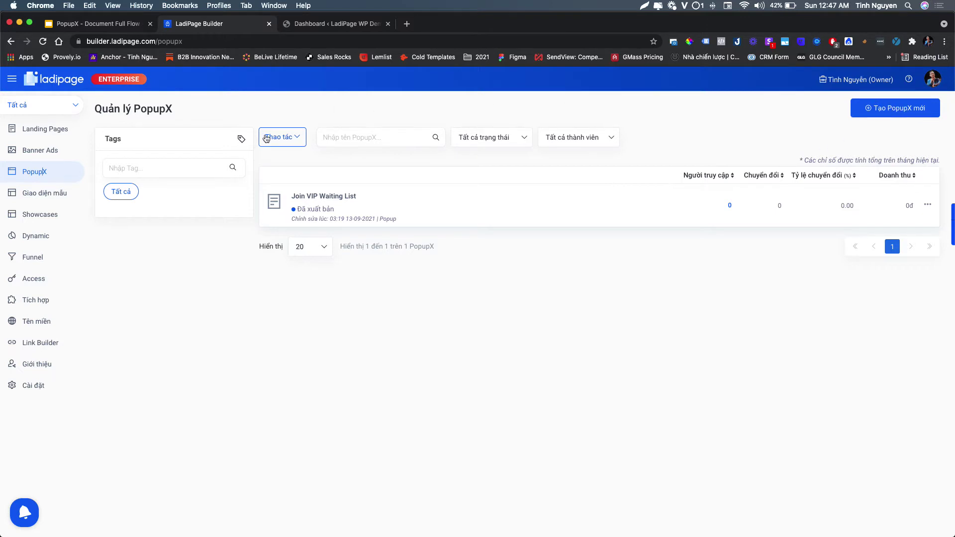
left_click(60, 130)
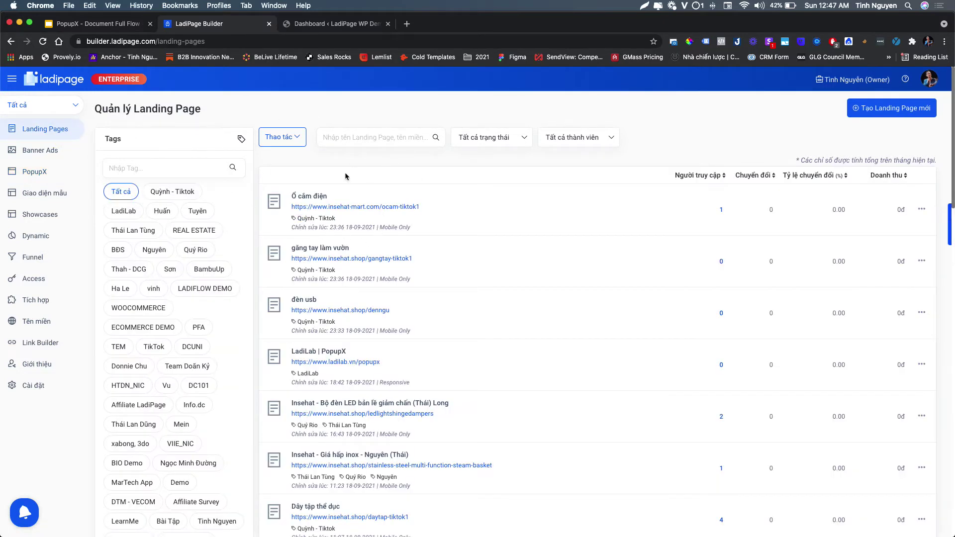
left_click(32, 173)
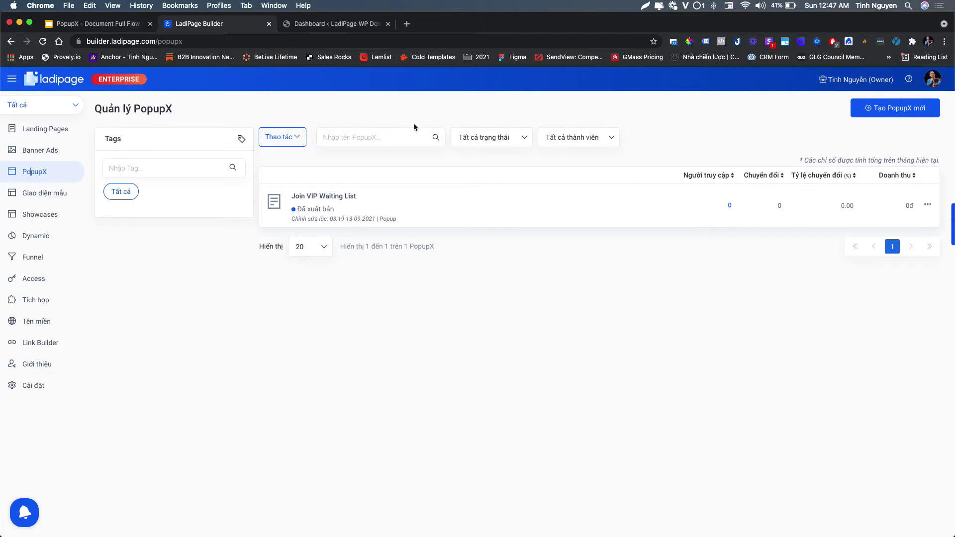
Step: Look through the actions available for the Join VIP Waiting List popup
left_click(924, 206)
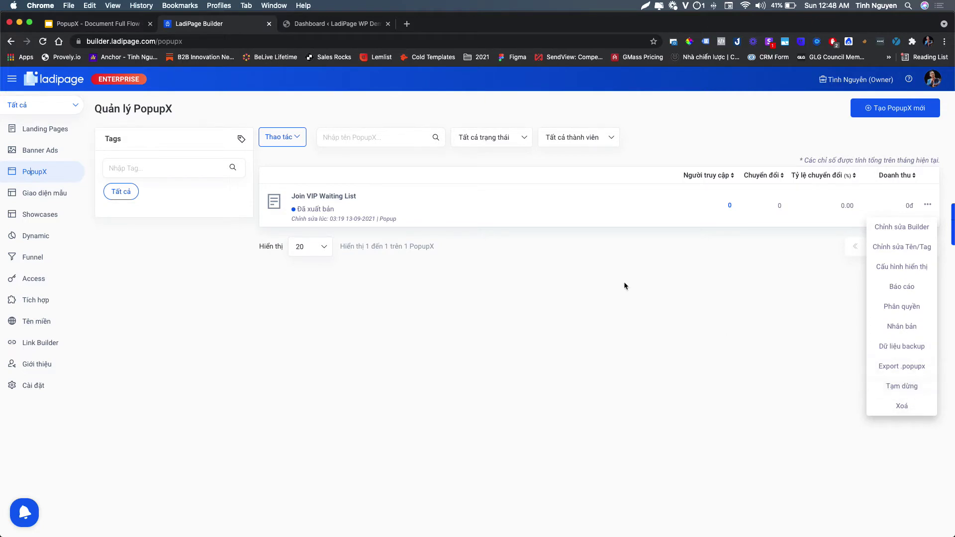
left_click(607, 282)
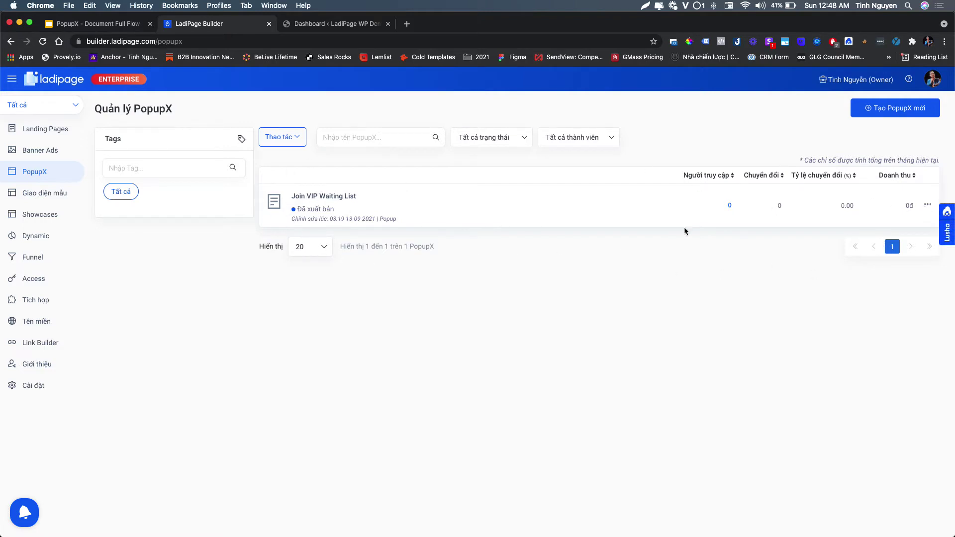
left_click(928, 205)
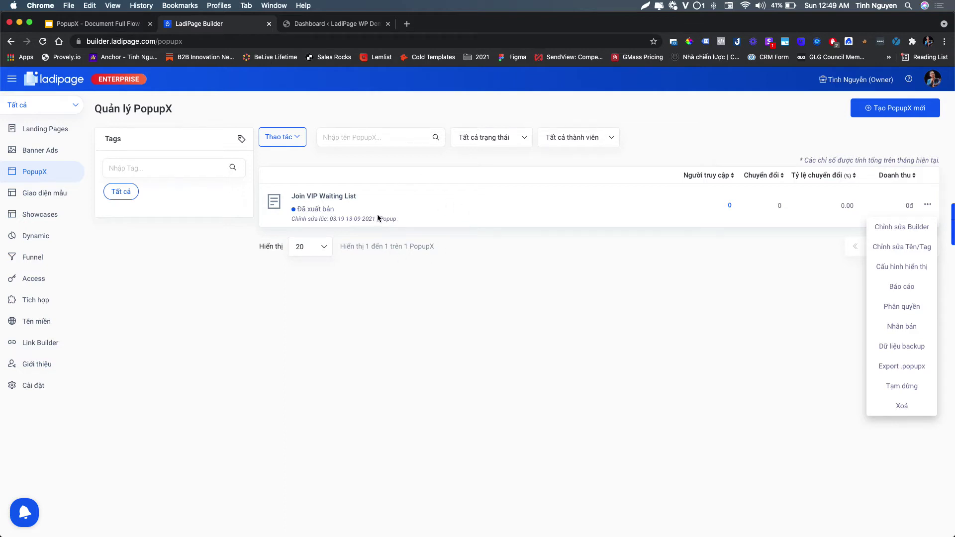
left_click(512, 248)
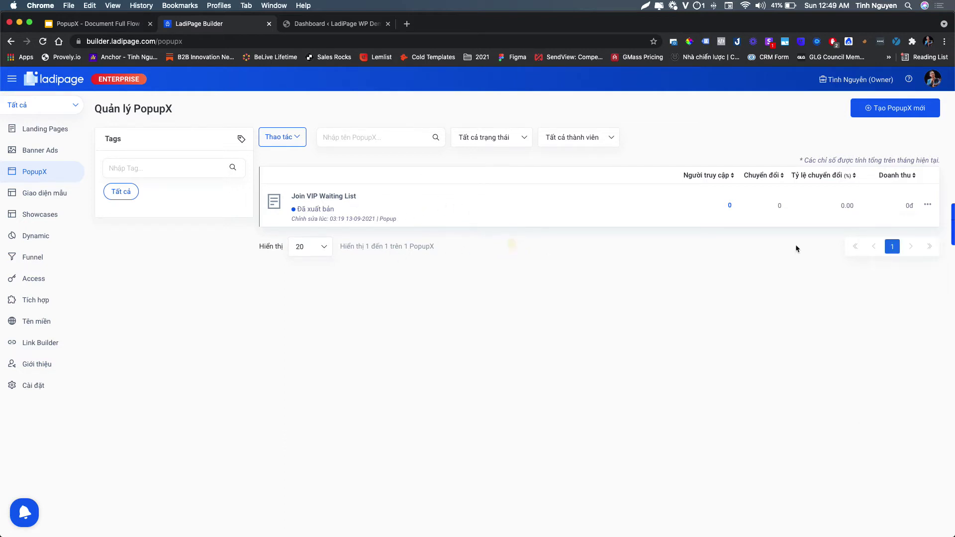
Step: Open the Join VIP Waiting List popup for editing and insert the library image c.png in the empty area above its heading
left_click(348, 195)
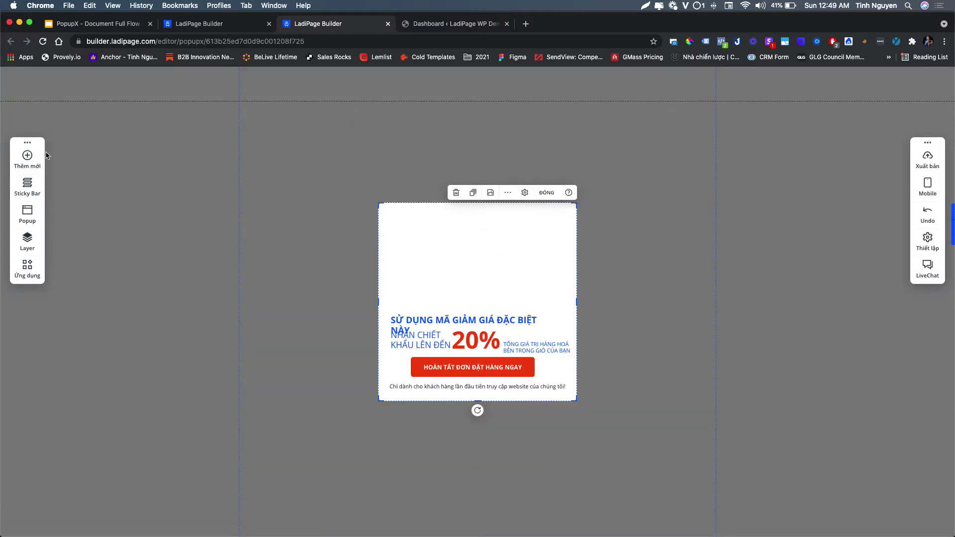
left_click(27, 158)
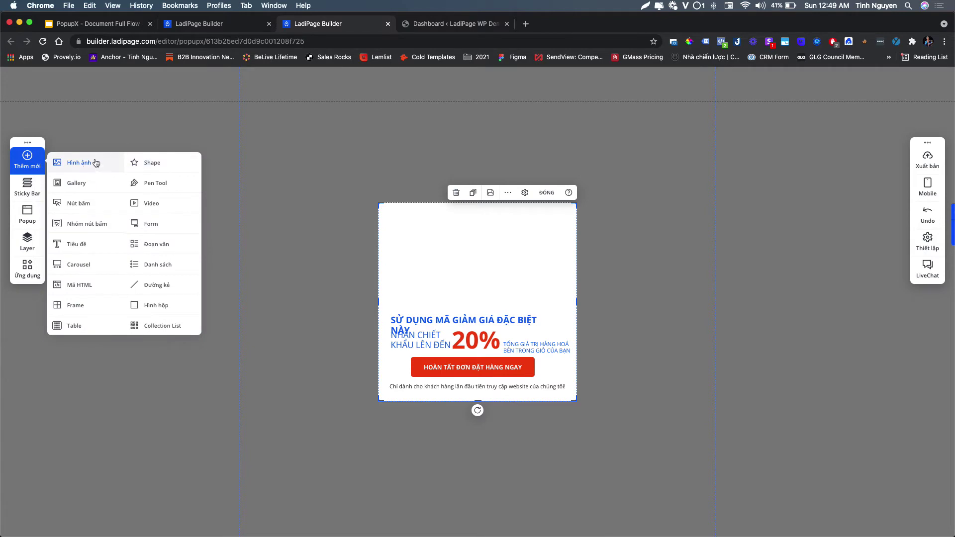
left_click(94, 162)
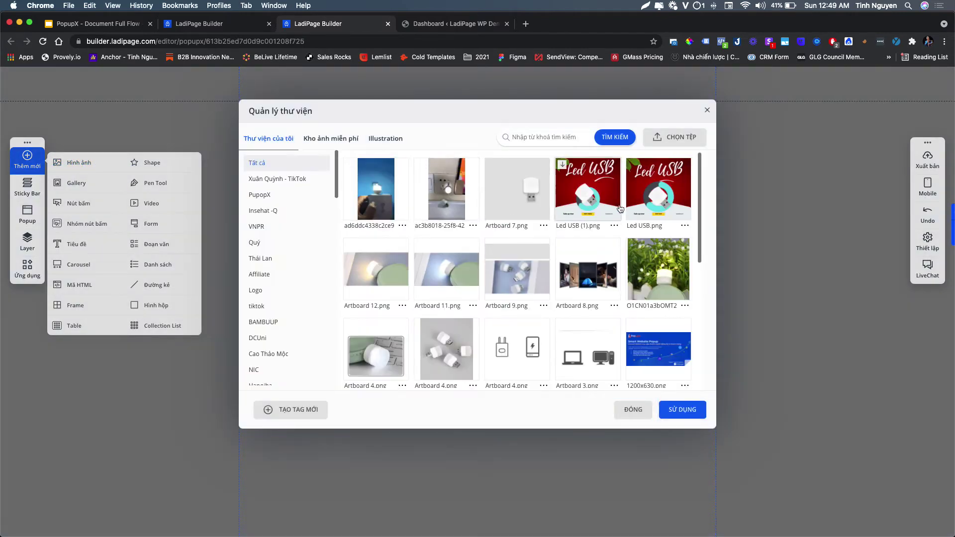
scroll(437, 299, "down", 5)
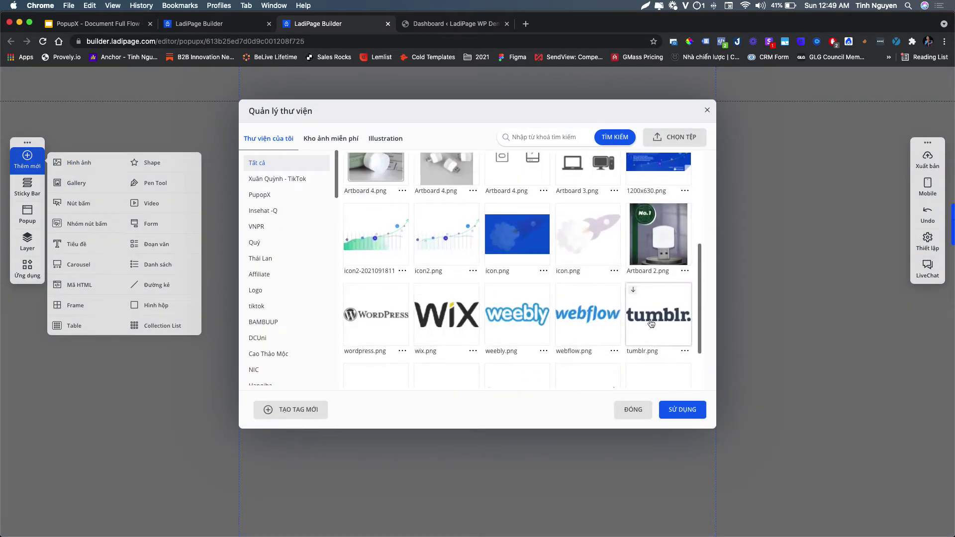
scroll(526, 269, "down", 2)
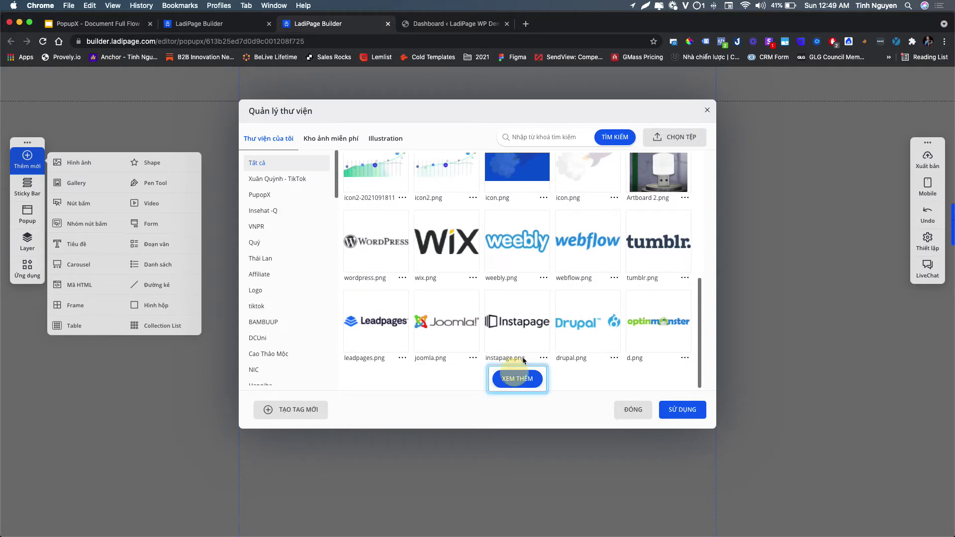
left_click(518, 379)
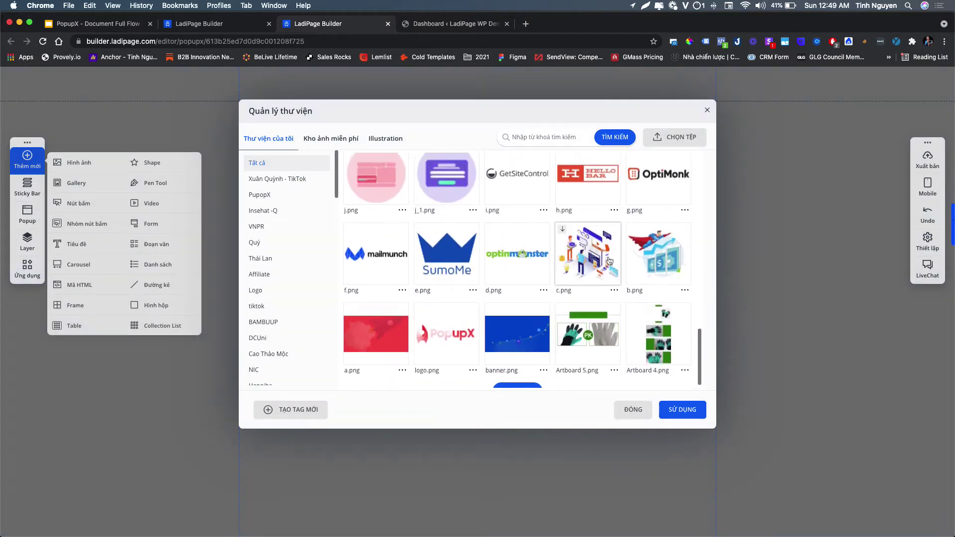
left_click(684, 408)
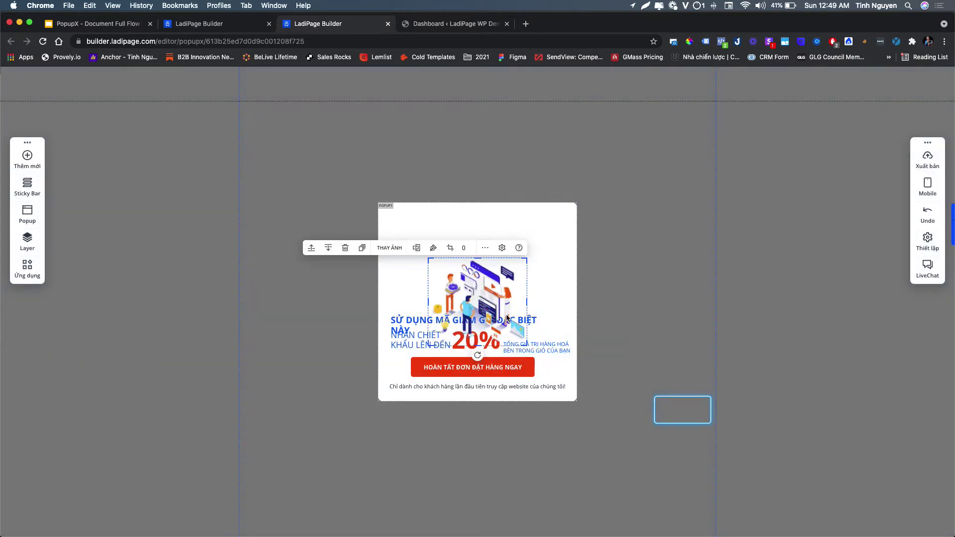
left_click(600, 254)
Step: Widen the popup on both sides to more than twice its width and nudge the illustration slightly left above the heading
left_click(564, 257)
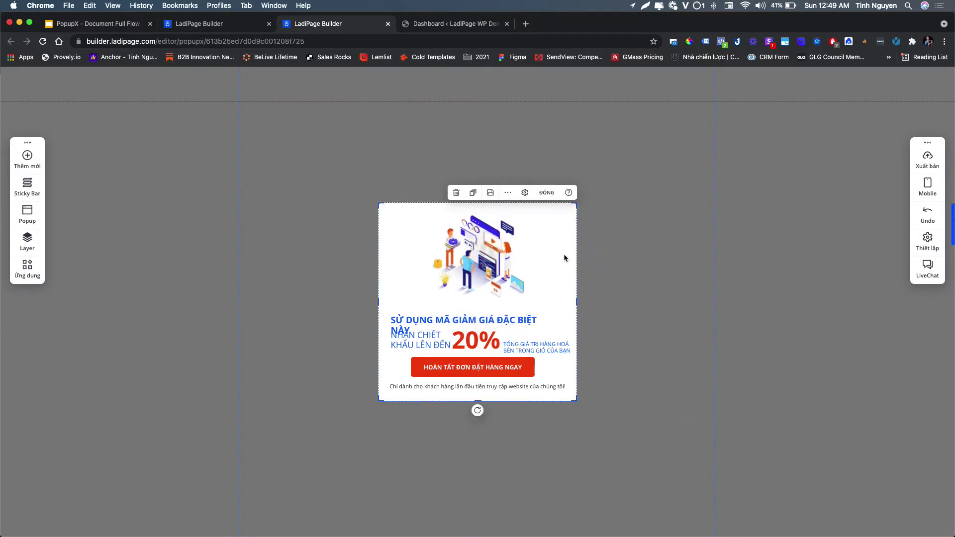
left_click_drag(579, 302, 703, 294)
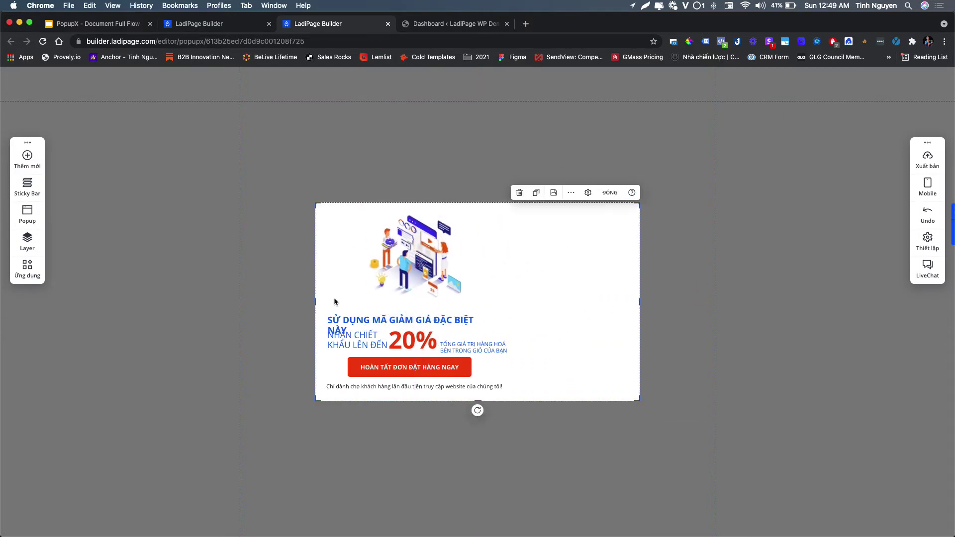
left_click_drag(319, 304, 188, 300)
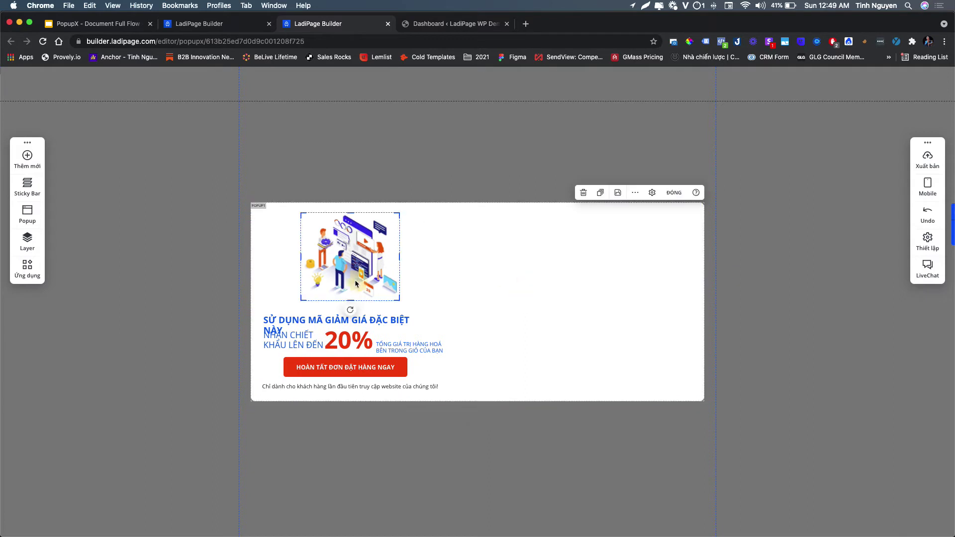
left_click_drag(355, 280, 341, 285)
left_click(449, 285)
Step: Add a Collection List to the popup, then position and resize it to fill the empty right half
left_click(27, 159)
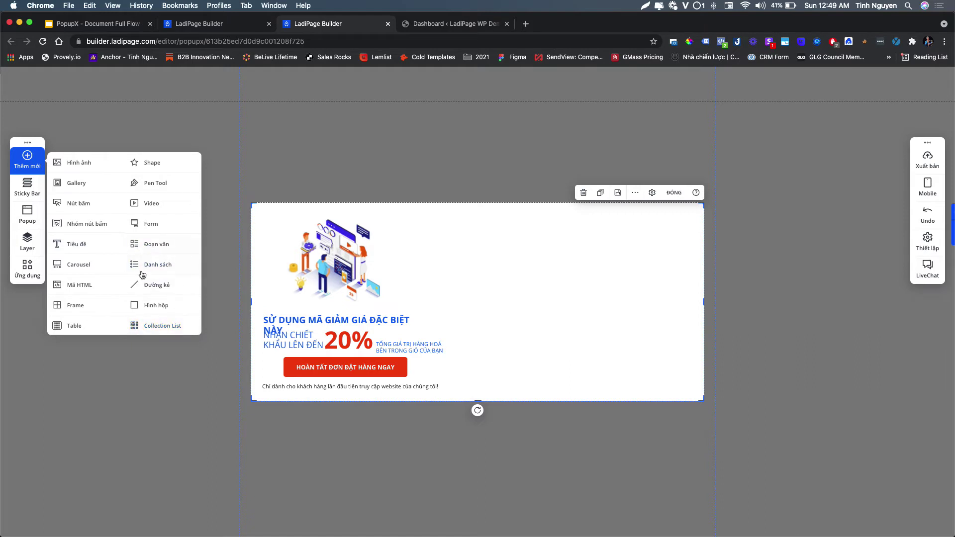
left_click(152, 327)
left_click_drag(491, 279, 561, 307)
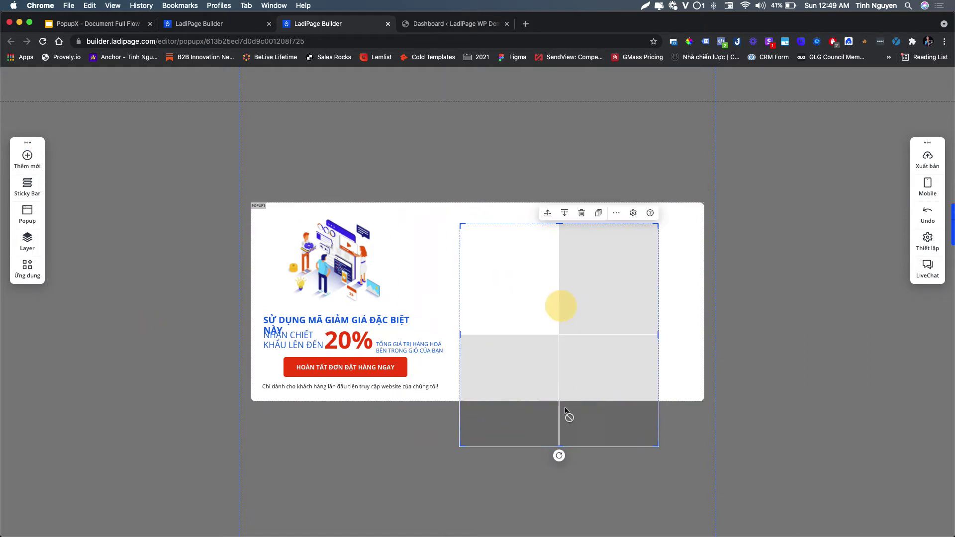
left_click_drag(561, 450, 561, 391)
left_click_drag(659, 305, 685, 305)
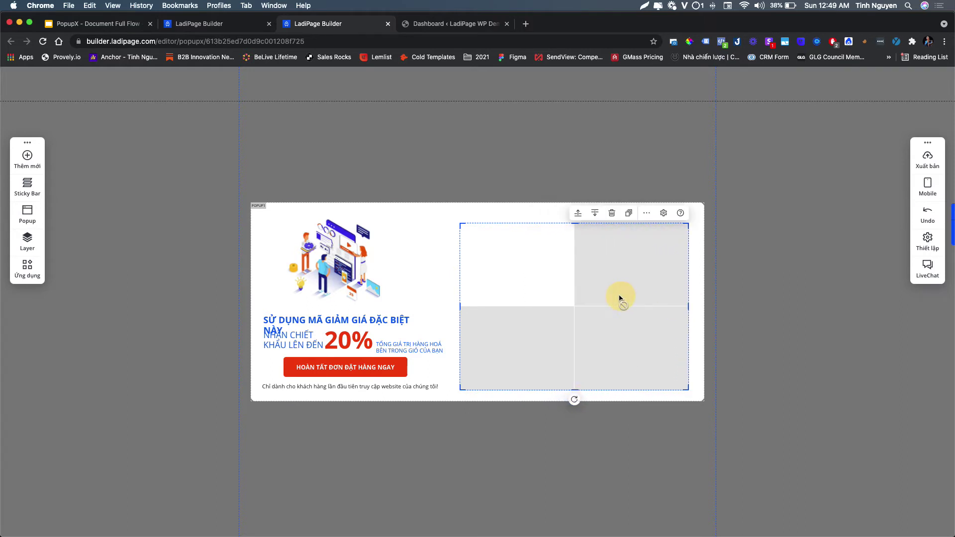
left_click_drag(618, 299, 617, 292)
left_click_drag(686, 300, 693, 300)
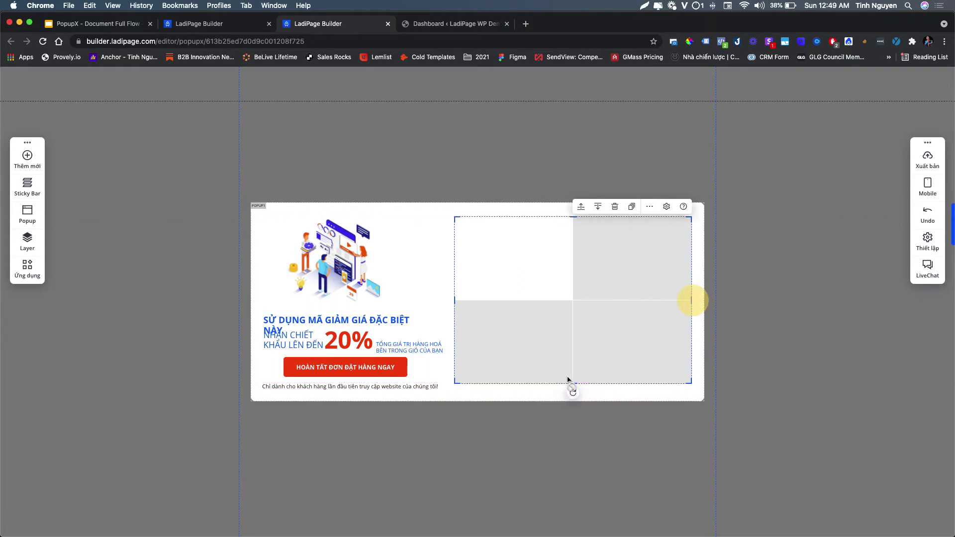
left_click_drag(573, 381, 573, 390)
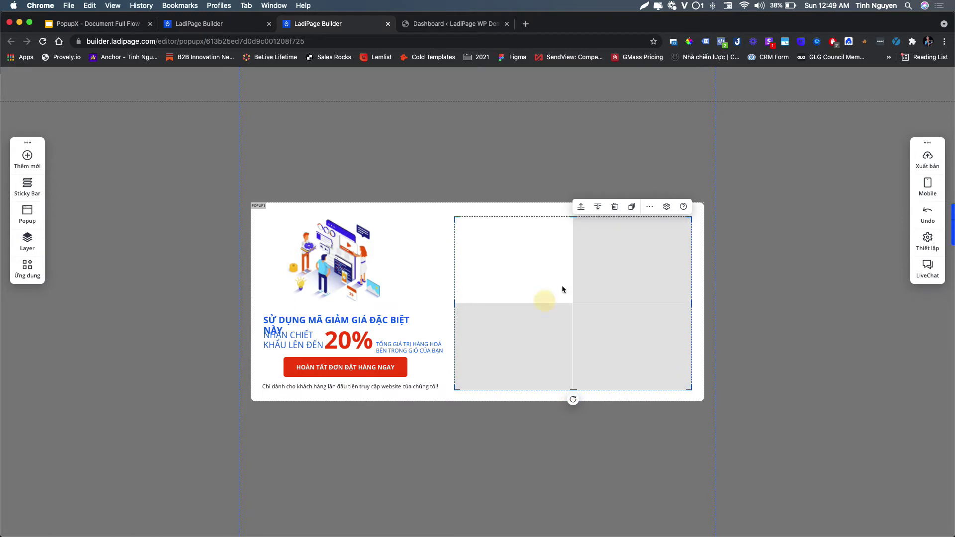
Step: Set the collection list's data type to a linked account (Tài khoản liên kết) and choose WordPress - WooCommerce Store
left_click(667, 206)
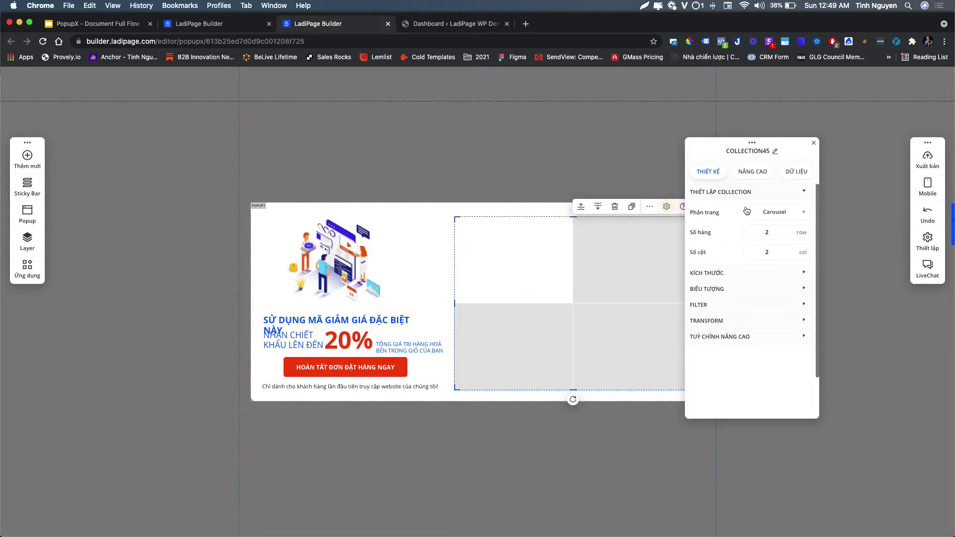
left_click(791, 172)
left_click(779, 213)
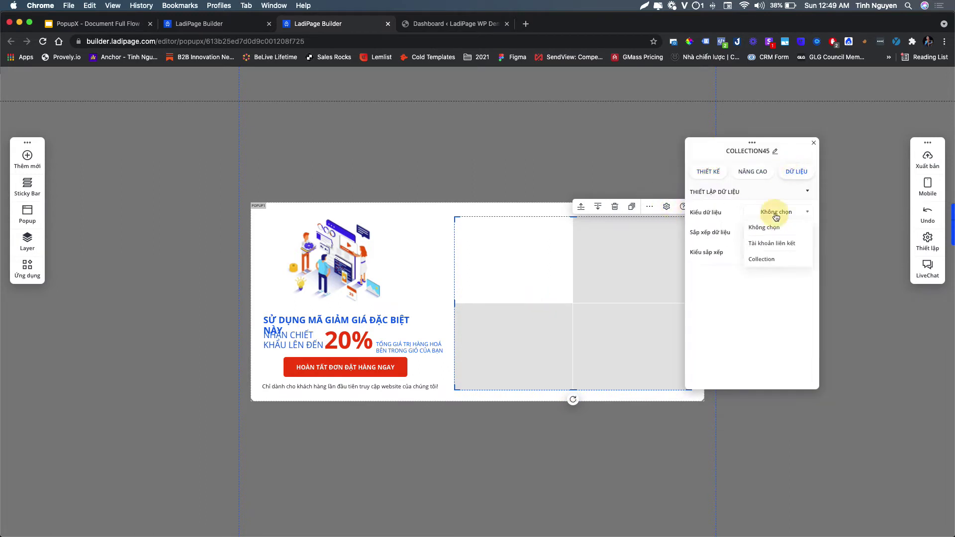
left_click(761, 243)
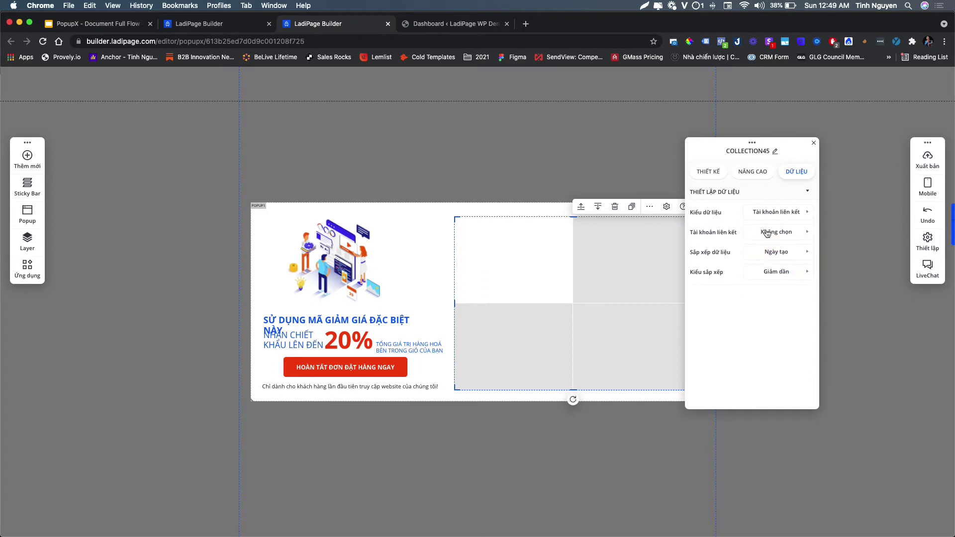
left_click(790, 233)
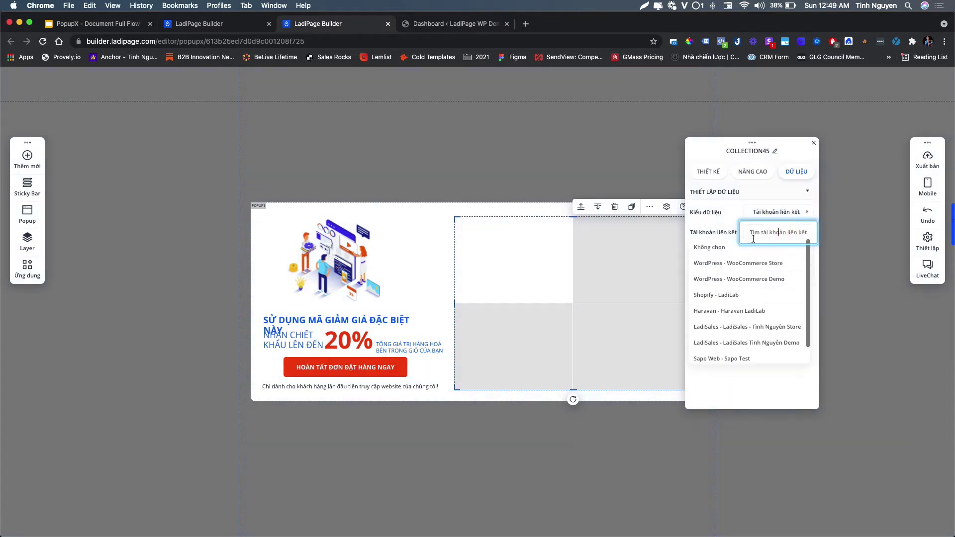
left_click(734, 264)
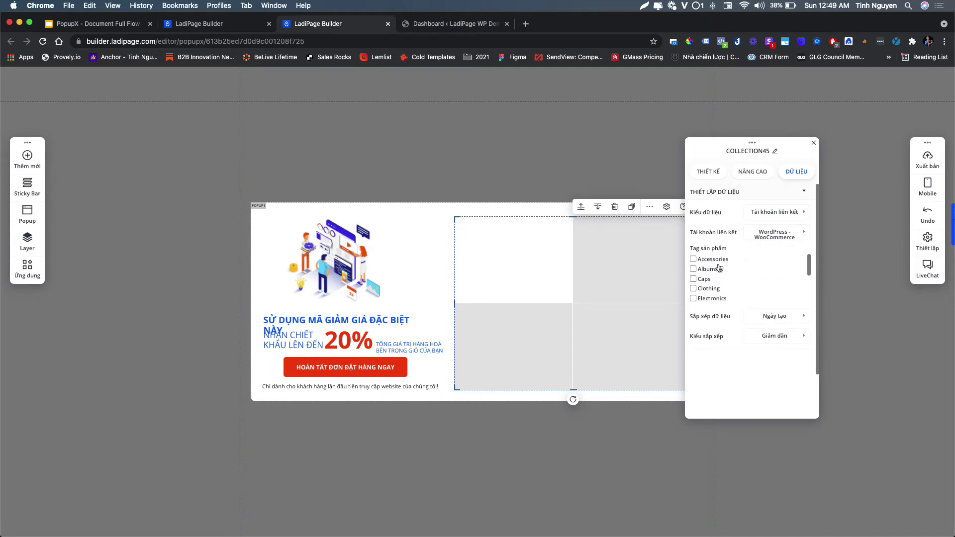
Step: Select the product tags Accessories, Albums, Caps, Clothing, Electronics, Fashion, Headphone, Shoes, T-Shirts and Trousers, and close the collection settings
left_click(702, 260)
scroll(707, 279, "down", 4)
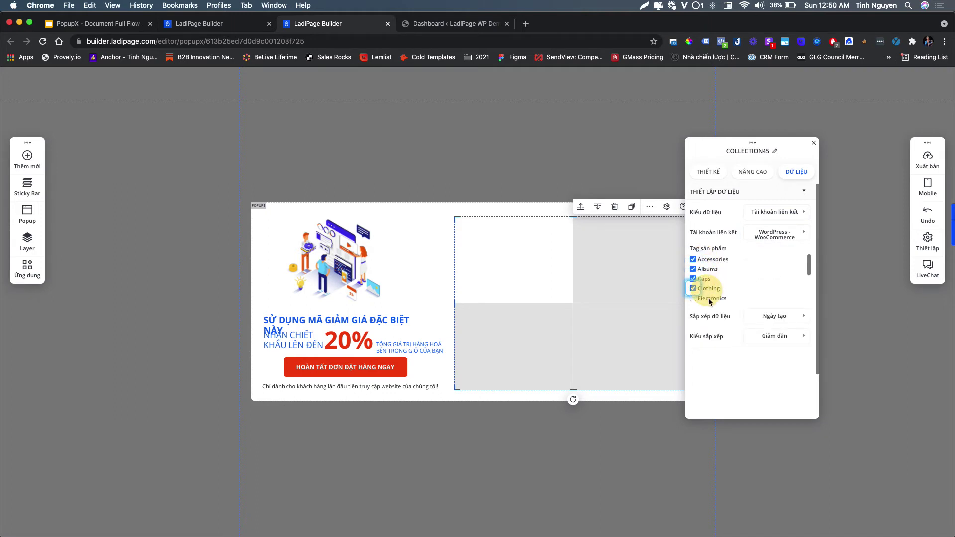
left_click(709, 281)
left_click(708, 270)
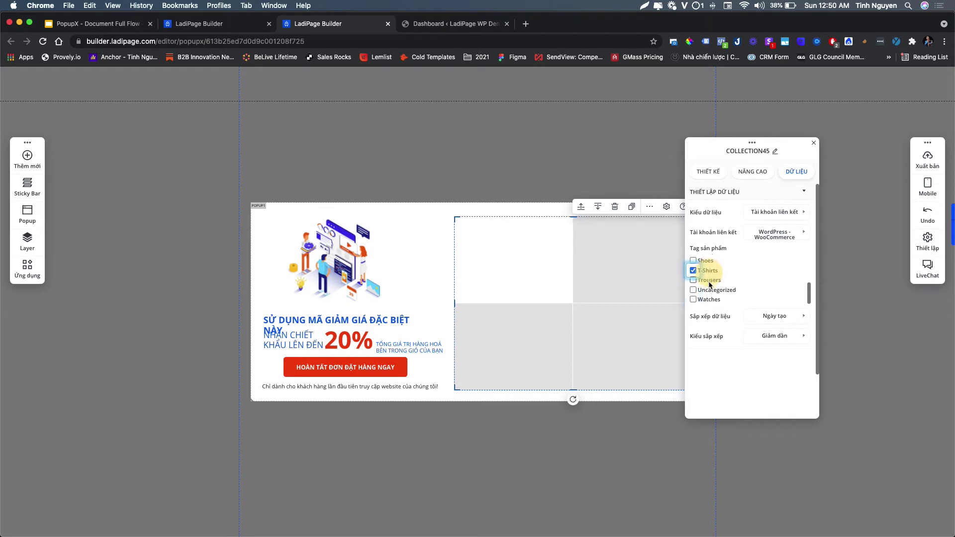
scroll(710, 270, "up", 1)
left_click(707, 269)
left_click(709, 260)
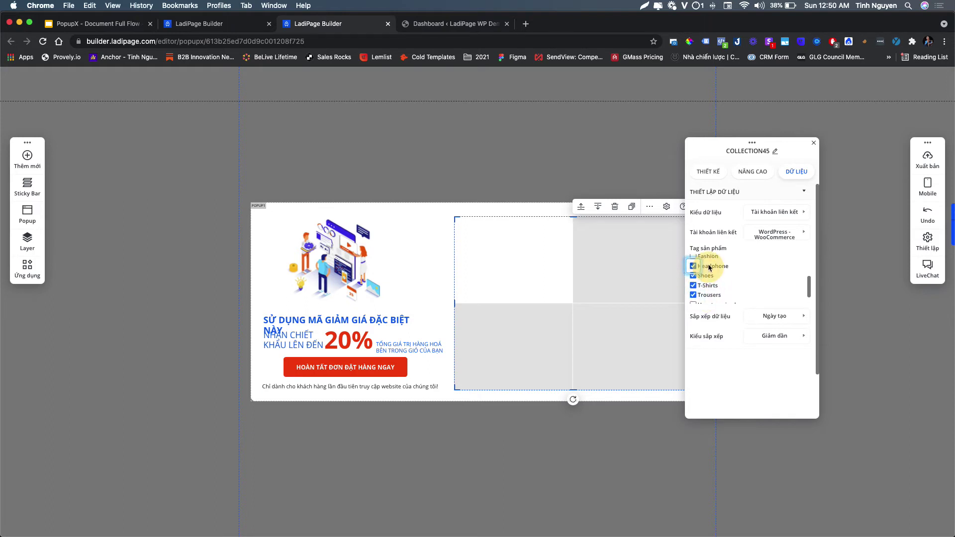
scroll(709, 260, "up", 1)
left_click(707, 261)
scroll(739, 271, "up", 2)
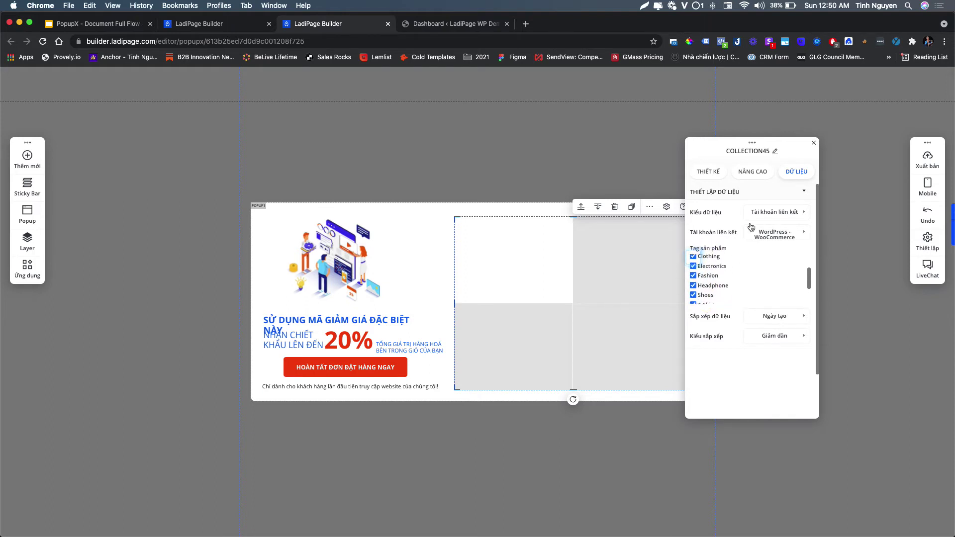
left_click(754, 173)
left_click(709, 171)
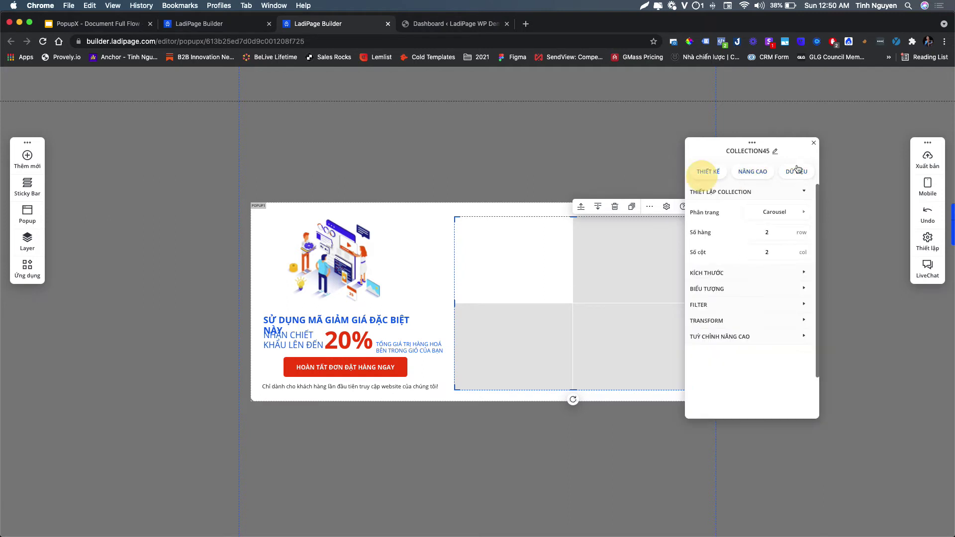
left_click(814, 143)
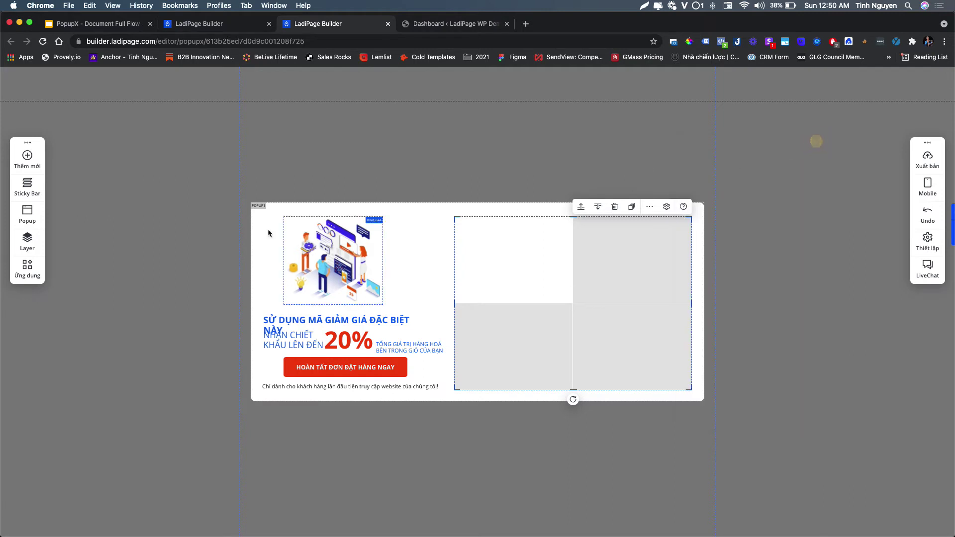
Step: Move the illustration into the collection list's first cell, shrink it to fit, and reposition the list within the popup's right half
left_click(317, 253)
left_click_drag(316, 253, 497, 254)
left_click_drag(561, 303, 558, 300)
left_click_drag(512, 262, 533, 262)
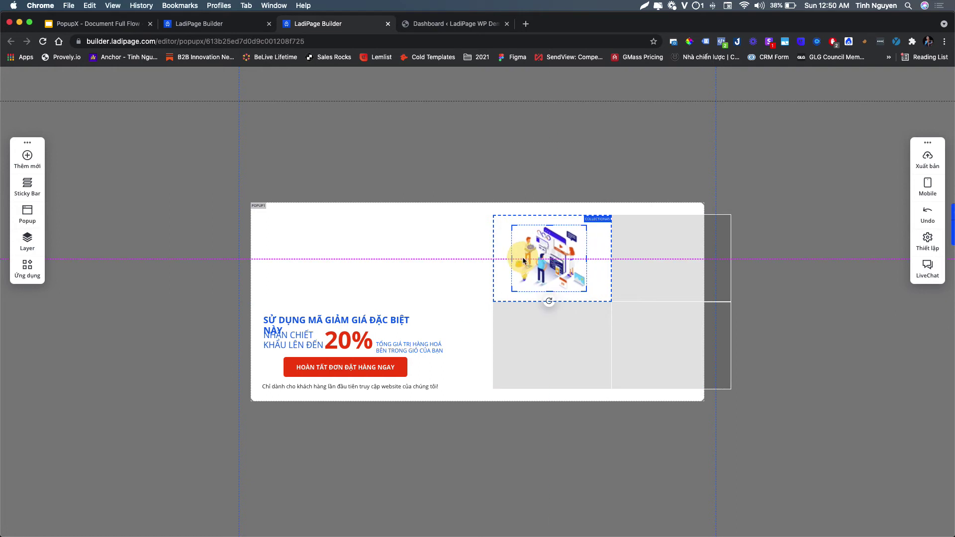
left_click_drag(633, 320, 604, 330)
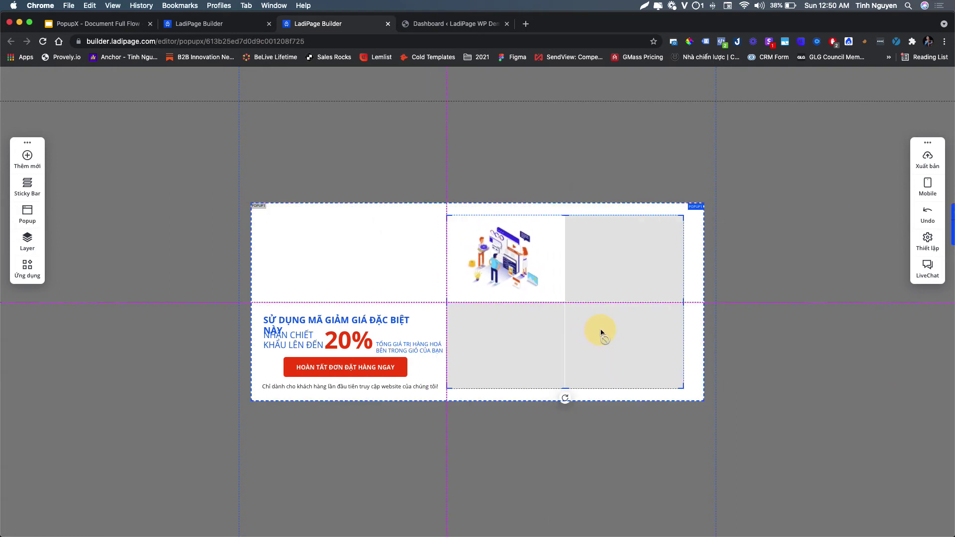
Step: Link the image in the collection list's first cell to the product image value (Ảnh sản phẩm) and close the settings
left_click(514, 256)
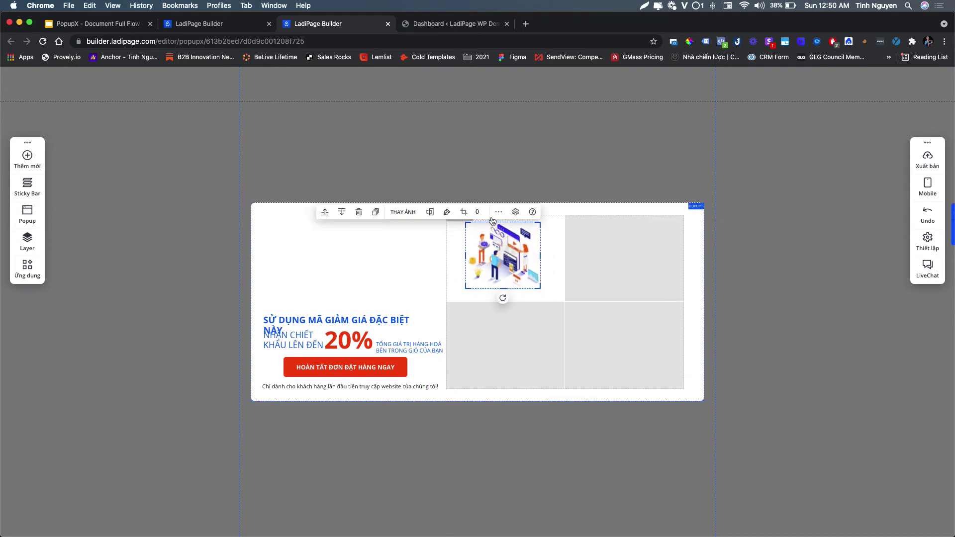
left_click(515, 212)
left_click(784, 191)
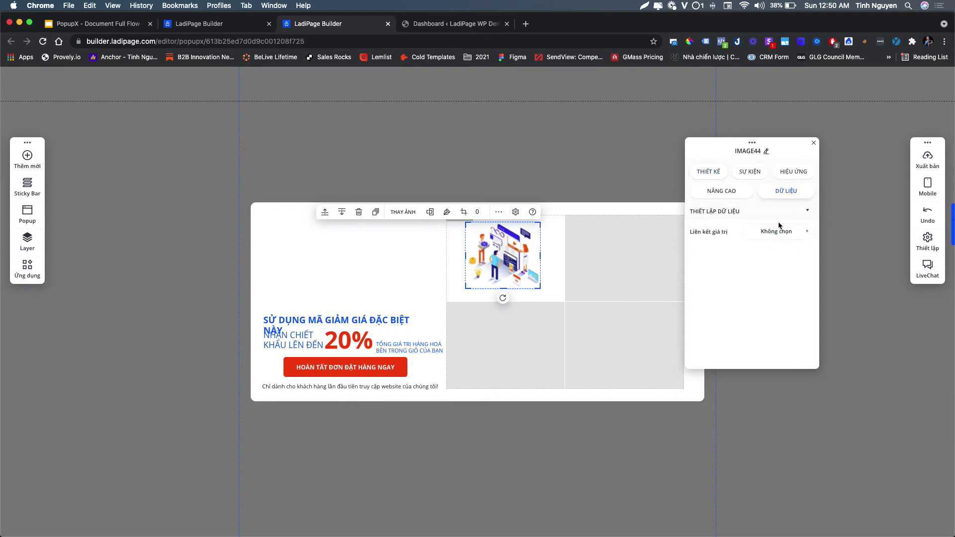
left_click(780, 231)
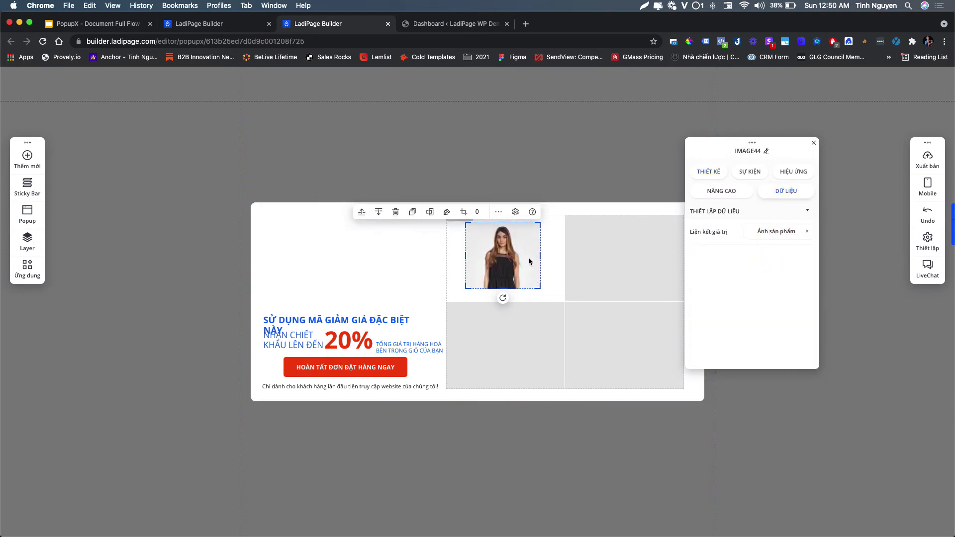
left_click(552, 252)
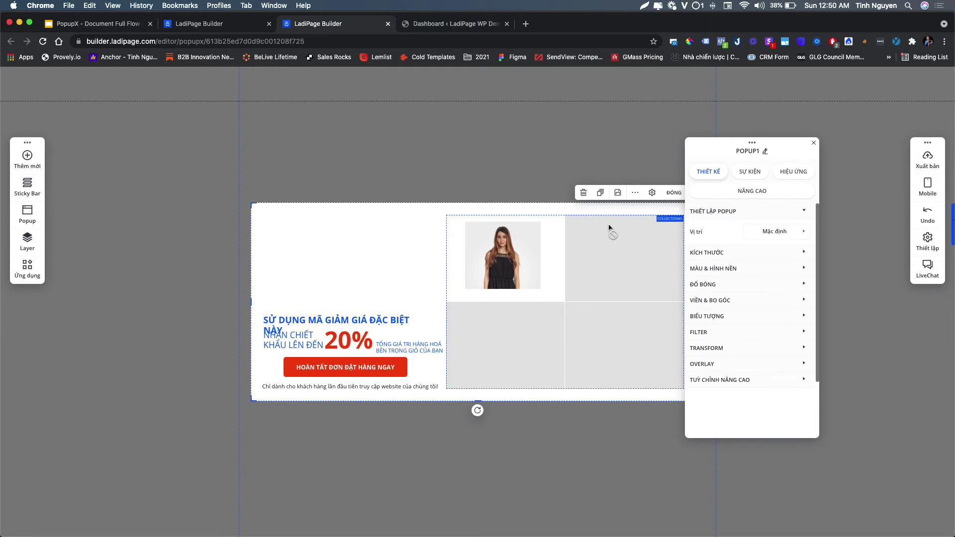
left_click(814, 145)
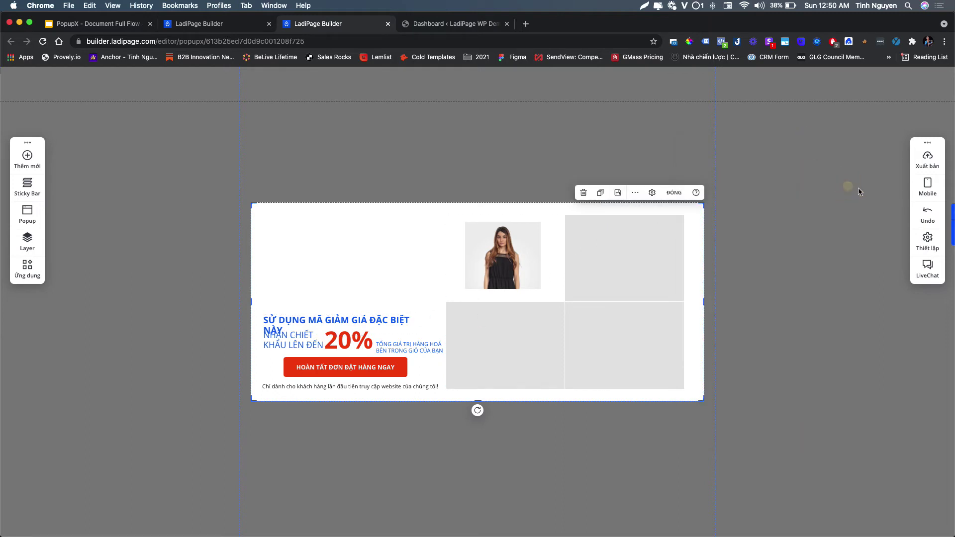
Step: Switch to the mobile layout and move the collection list inside the popup's frame
left_click(928, 187)
left_click_drag(640, 259, 518, 288)
Step: Publish the popup, select its generated embed code, and close the publishing dialog
mouse_move(927, 159)
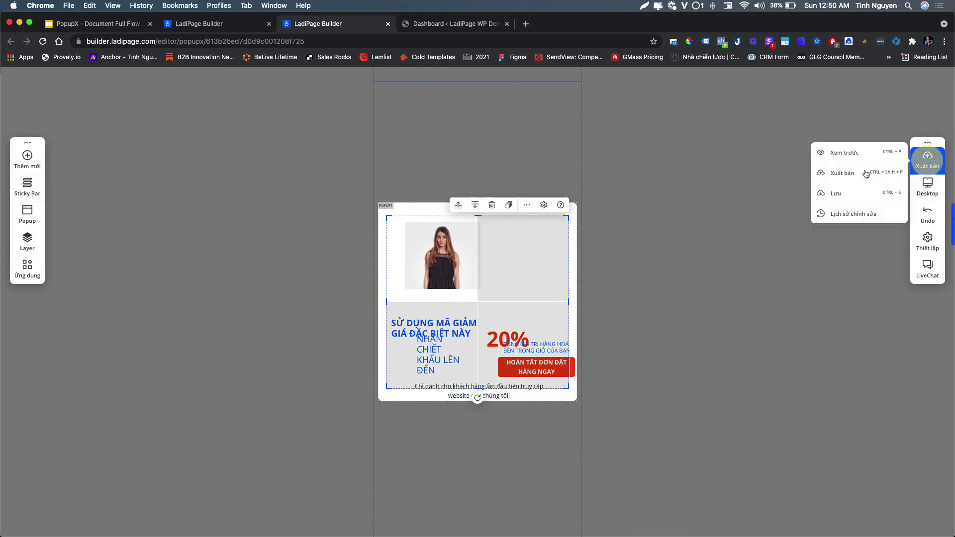
left_click(842, 173)
left_click(570, 171)
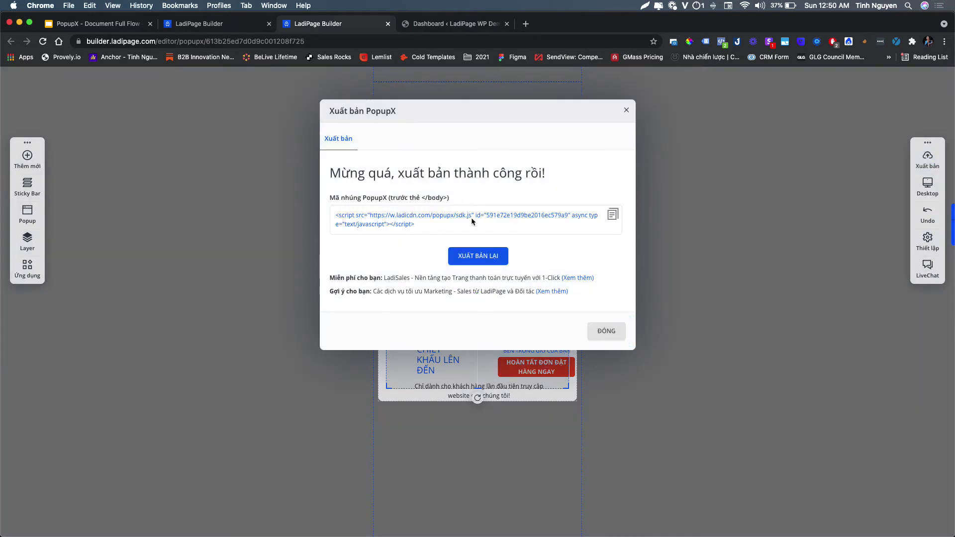
left_click(374, 215)
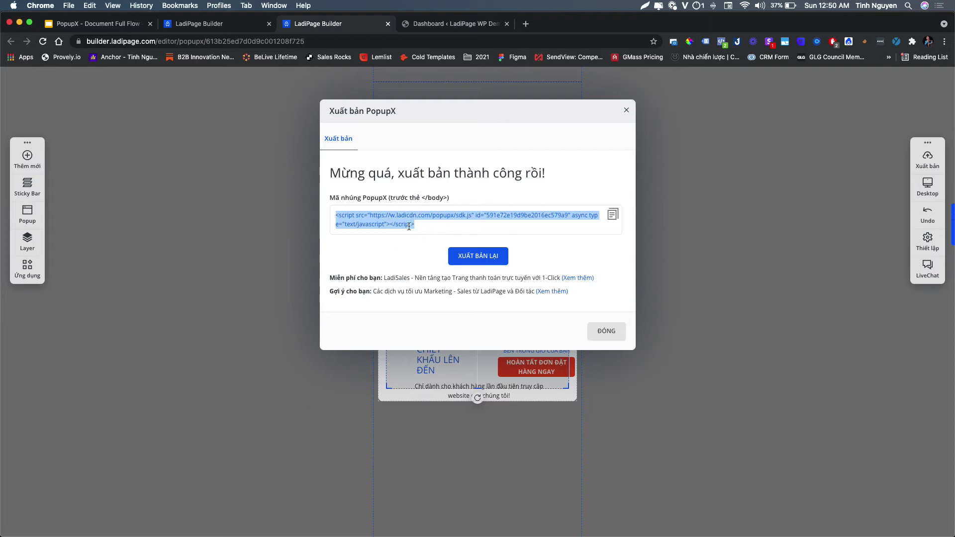
left_click(615, 334)
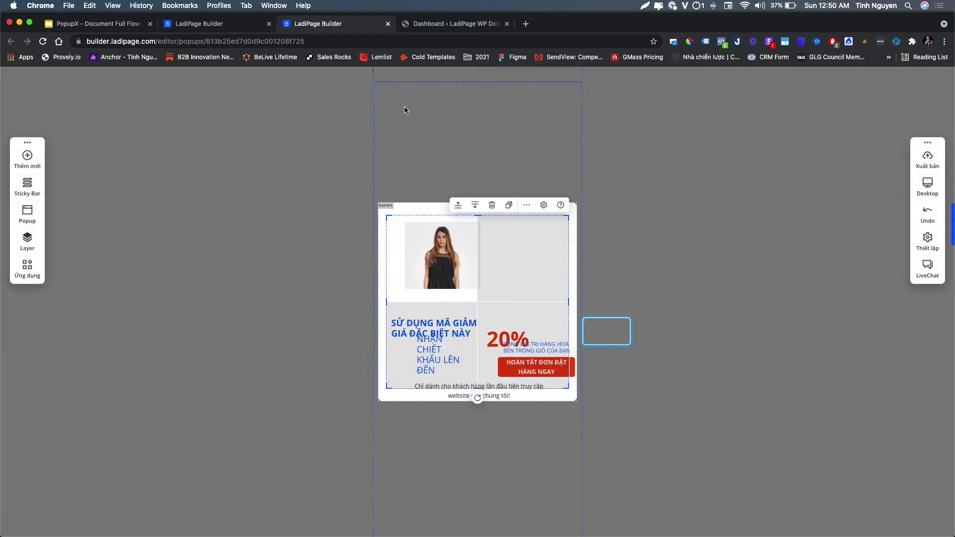
Step: Go back to the PopupX list, view the report for Join VIP Waiting List, and return to the list
left_click(209, 30)
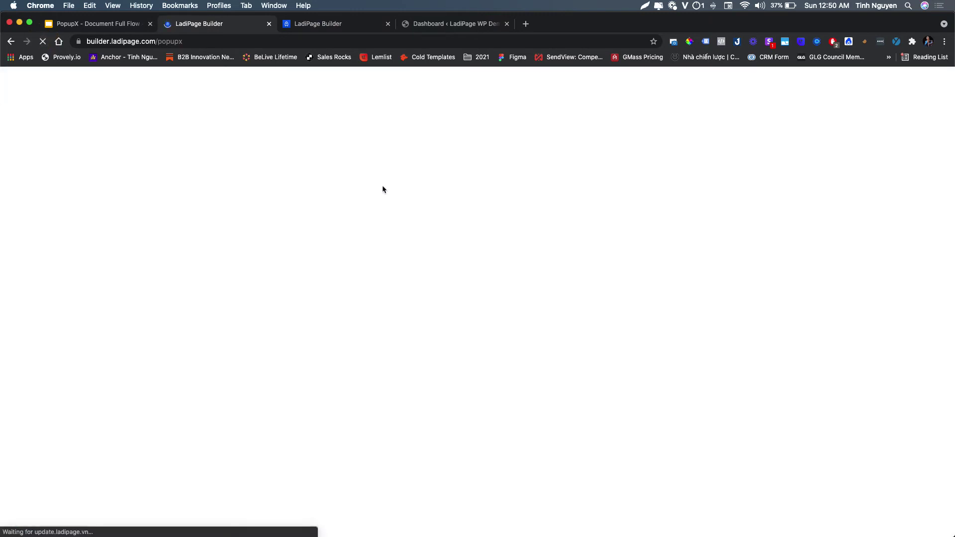
left_click(927, 214)
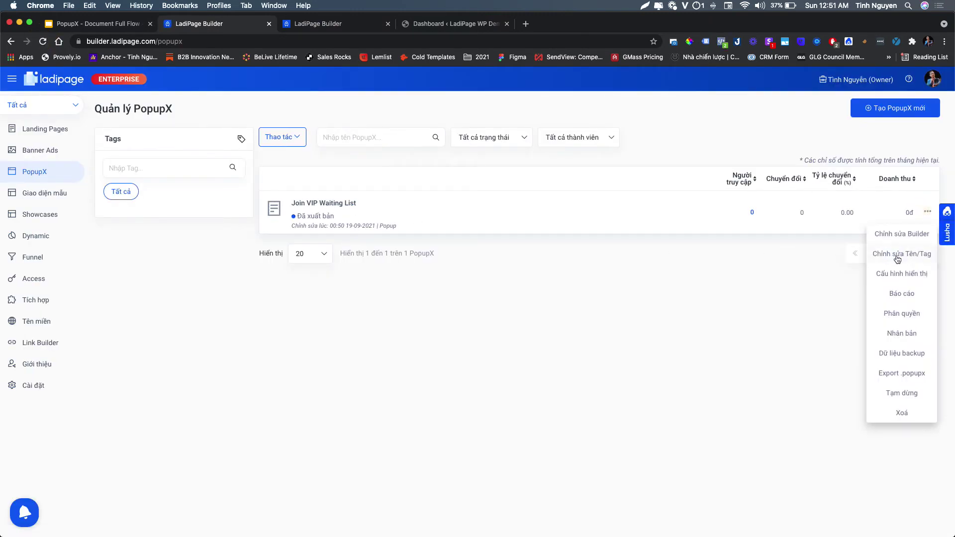
left_click(771, 271)
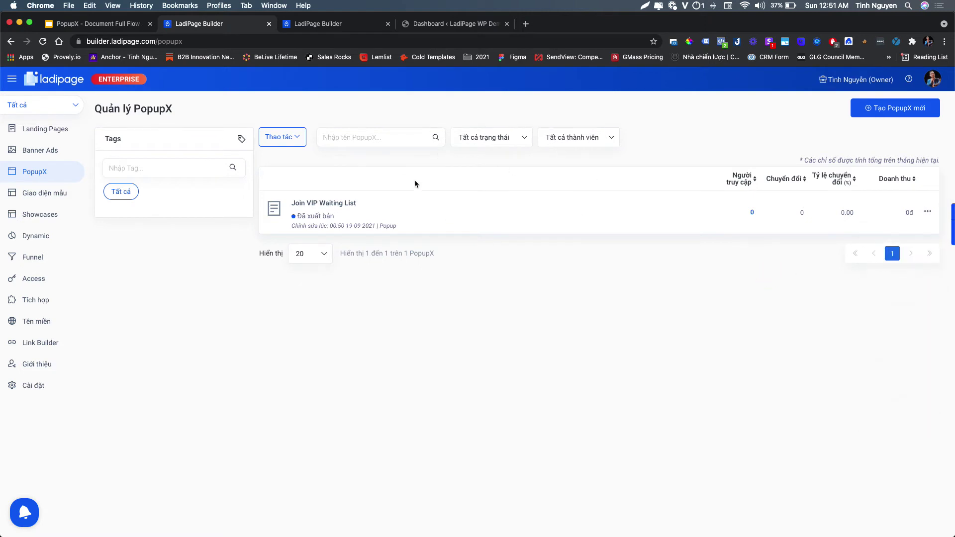
left_click(924, 213)
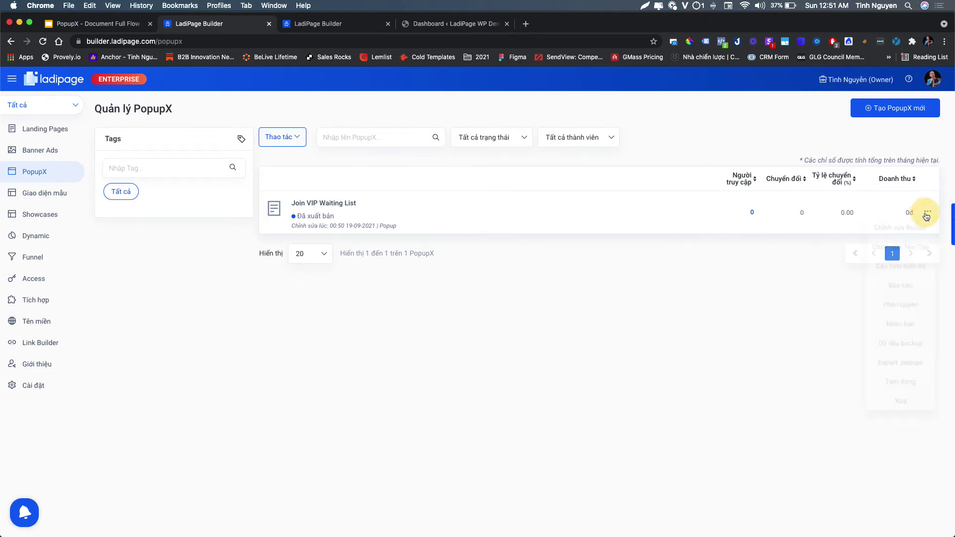
left_click(895, 287)
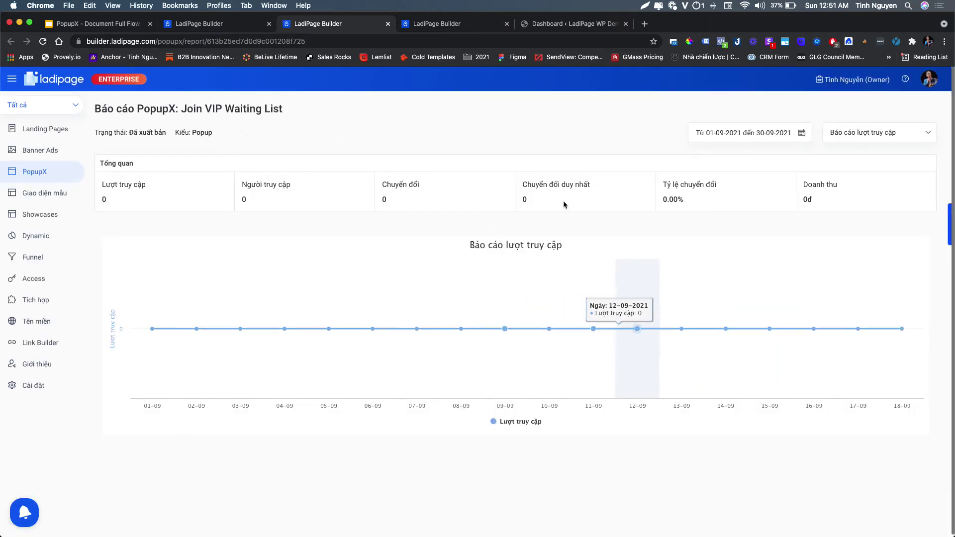
left_click(34, 172)
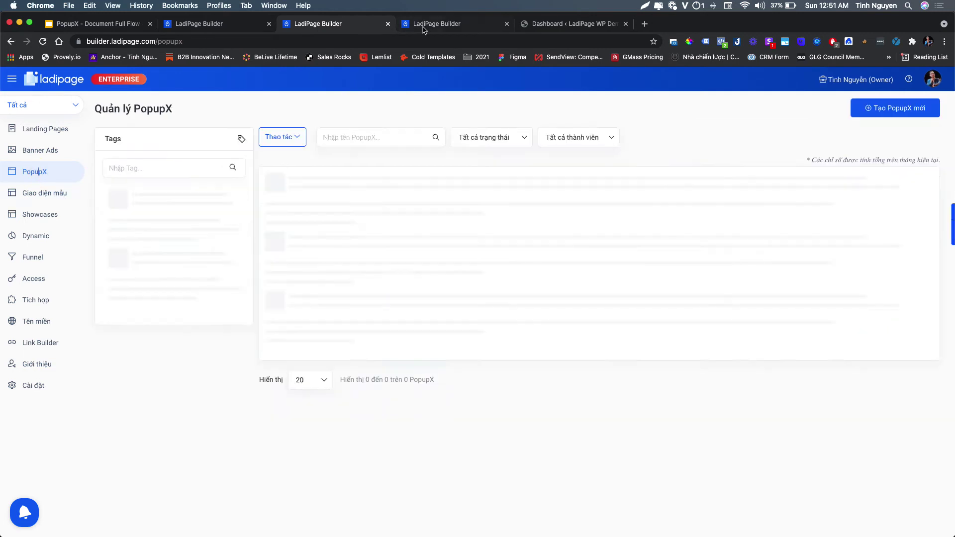
left_click(269, 23)
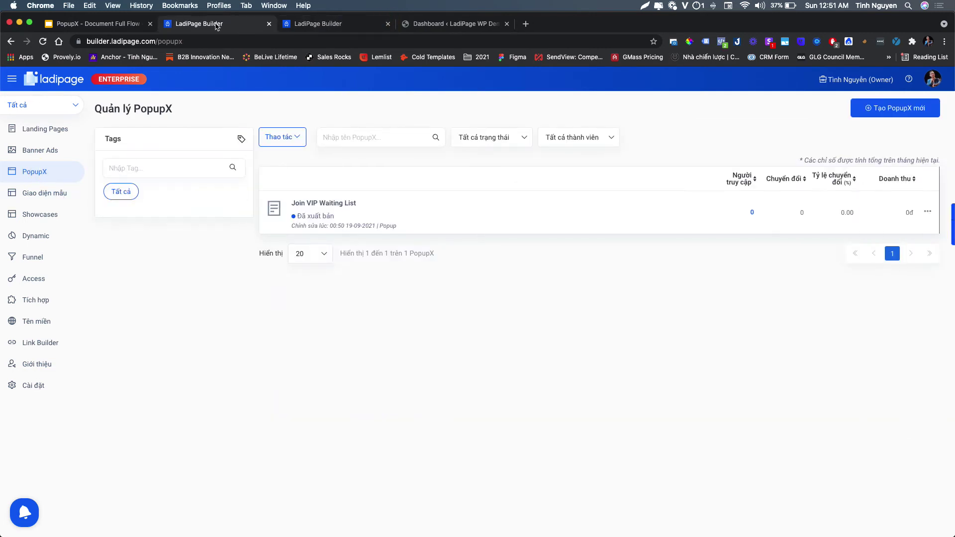
Step: Start exporting Join VIP Waiting List as a .popupx file and cancel the save
left_click(928, 212)
left_click(903, 374)
left_click(479, 62)
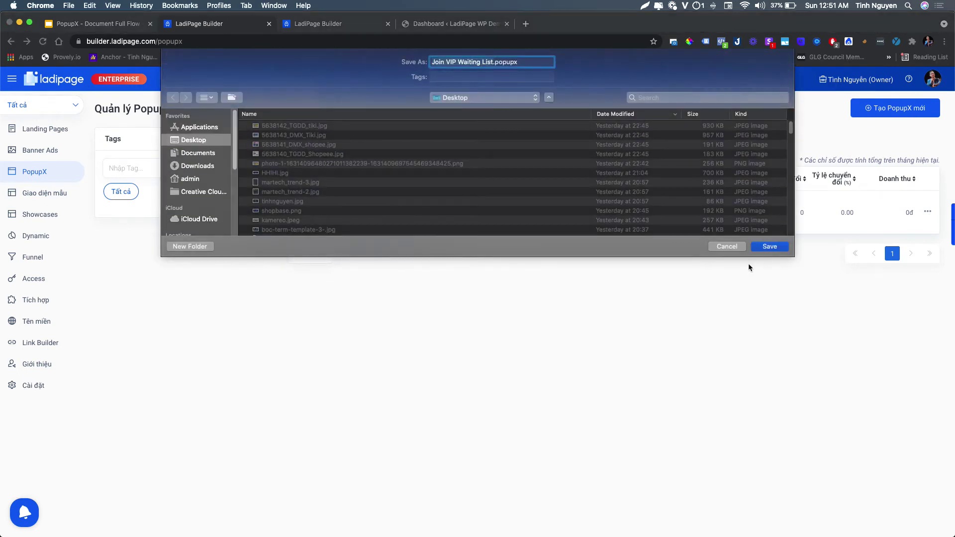
left_click(722, 245)
left_click(928, 213)
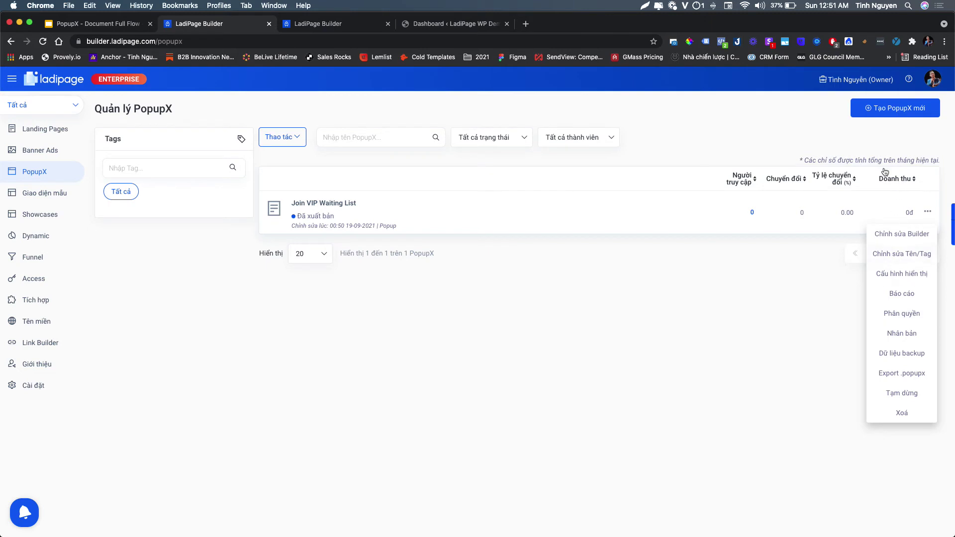
left_click(721, 124)
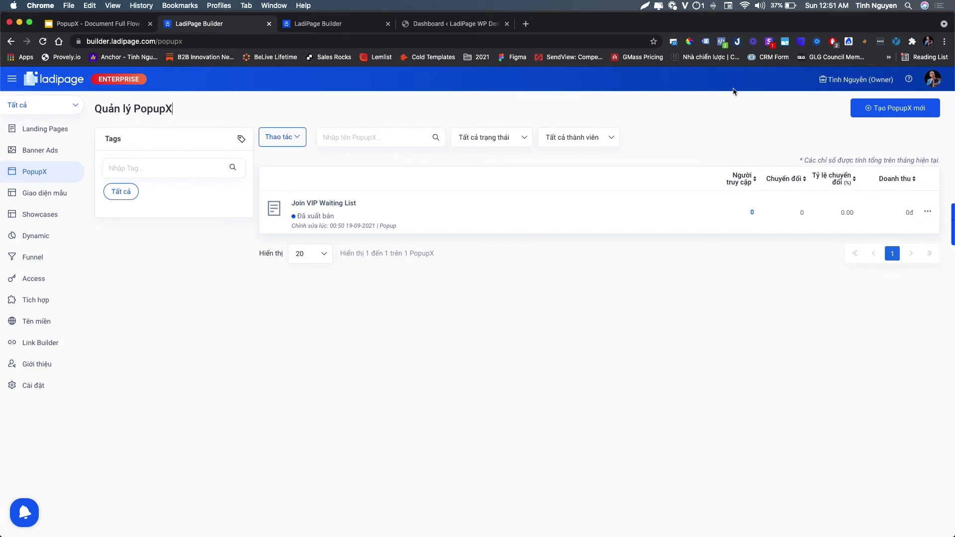
Step: Open the form for a new blank PopupX, look over its name, tag and type options, and cancel it
left_click(862, 114)
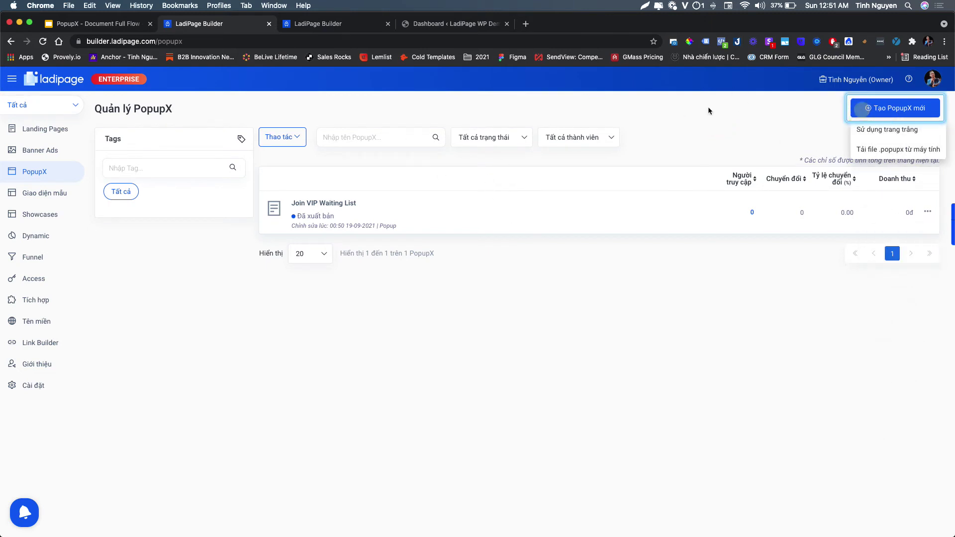
left_click(887, 133)
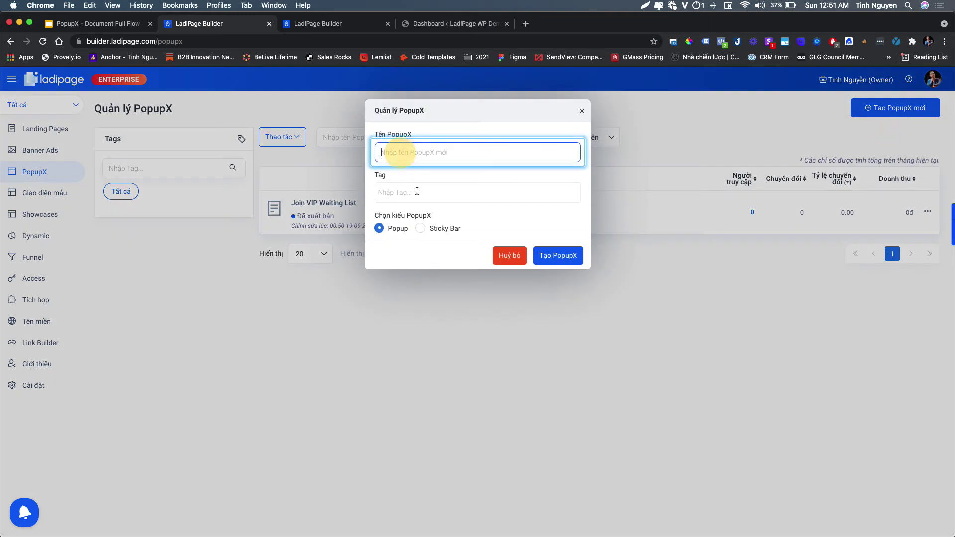
left_click(400, 191)
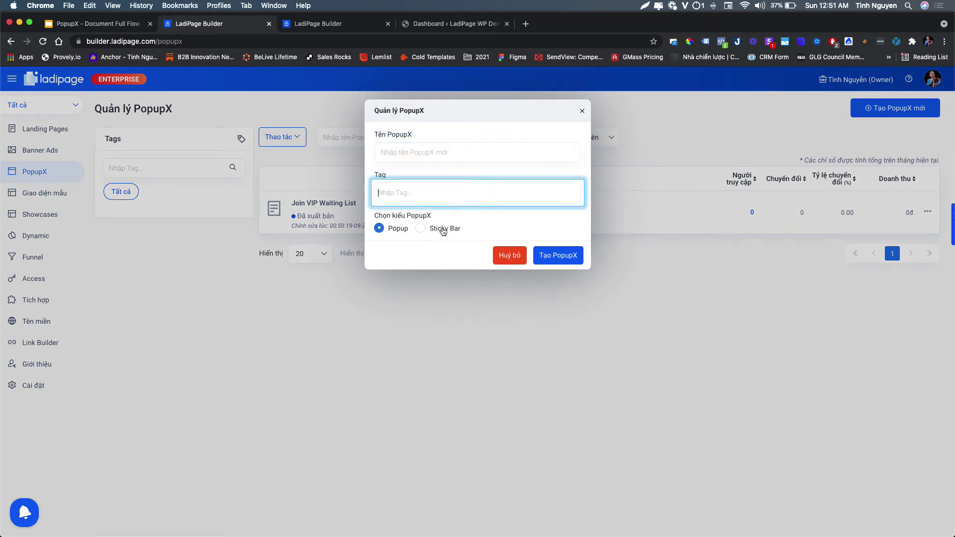
left_click(431, 234)
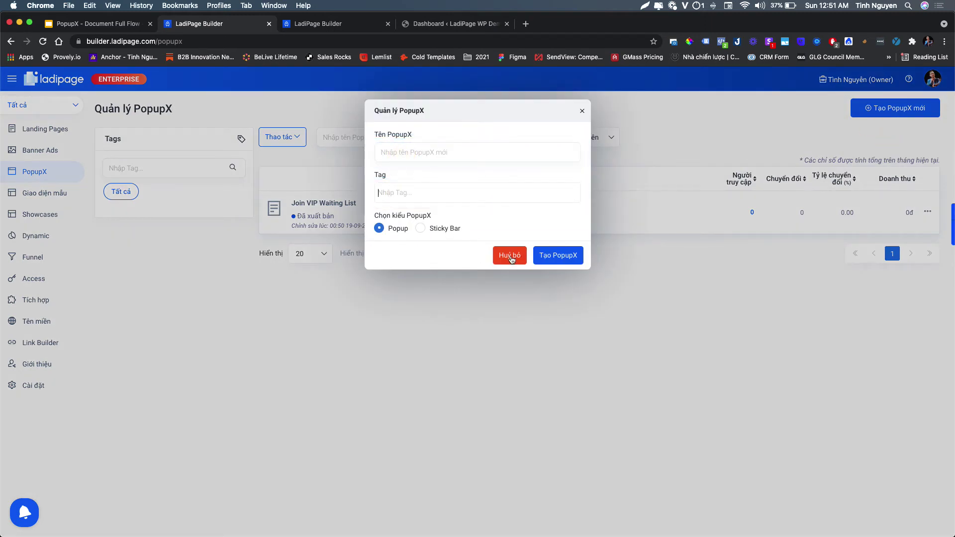
left_click(510, 257)
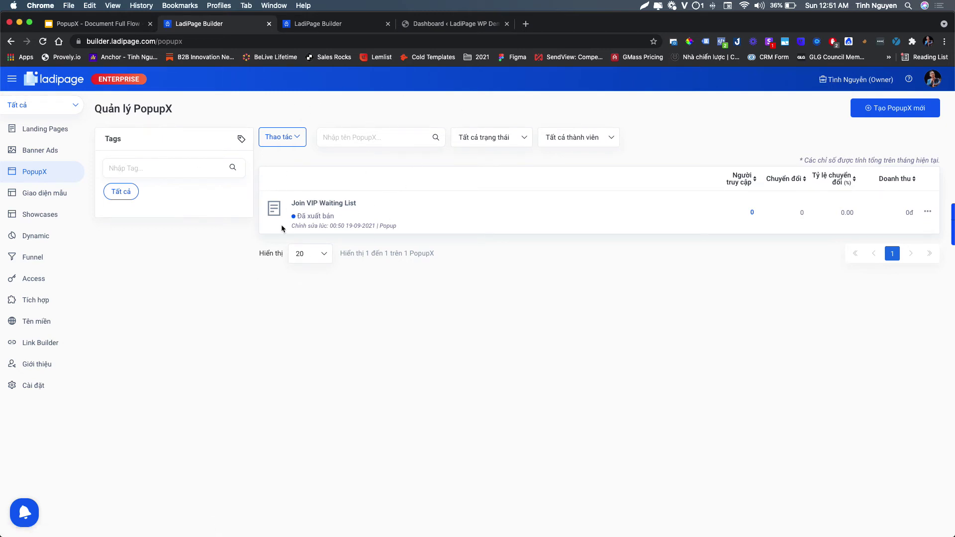
Step: Filter the landing pages by the WOOCOMMERCE tag and open "Landing Page --> Checkout Page on LadiPage ==> Sync Order to Woo" for editing
left_click(50, 133)
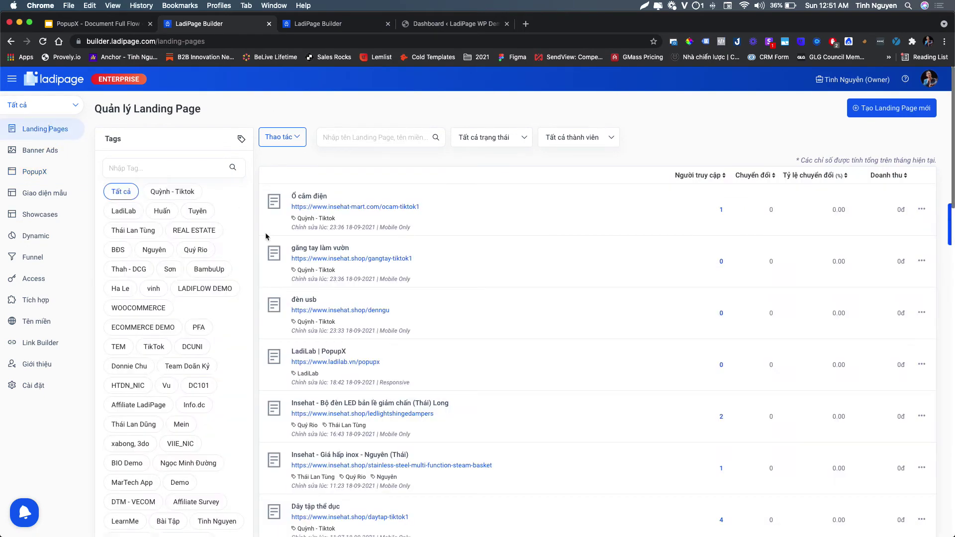
left_click(205, 289)
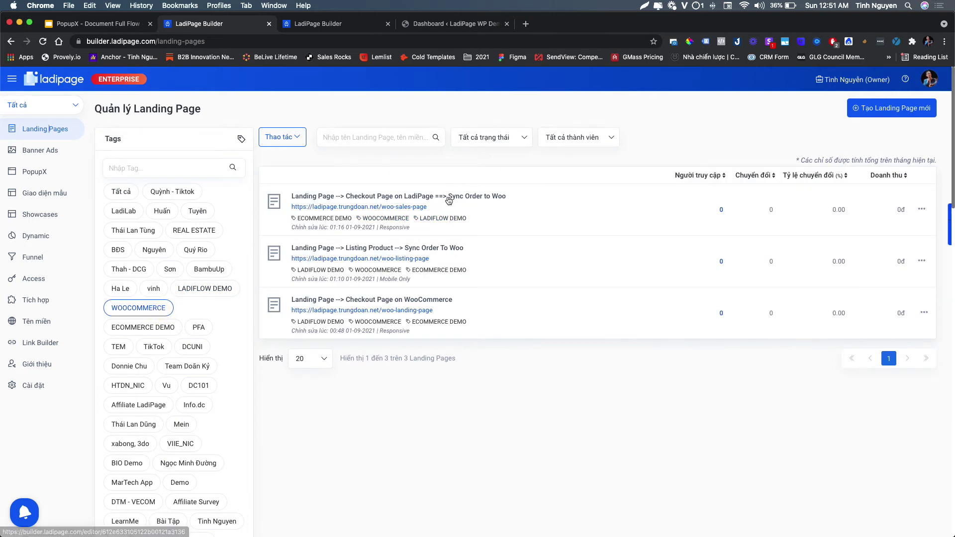
left_click(386, 196)
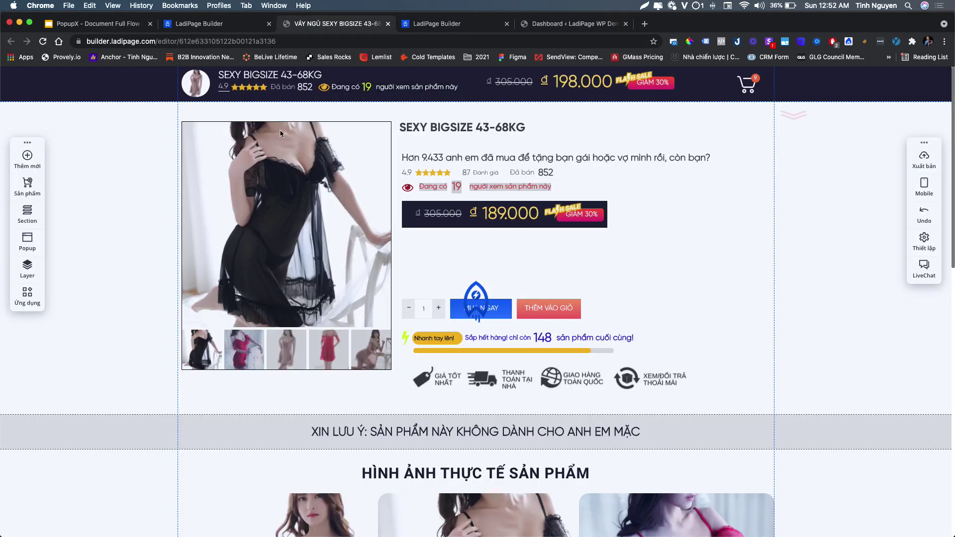
Step: Turn on the PopupX app (Bật) for this landing page and publish the page
left_click(26, 299)
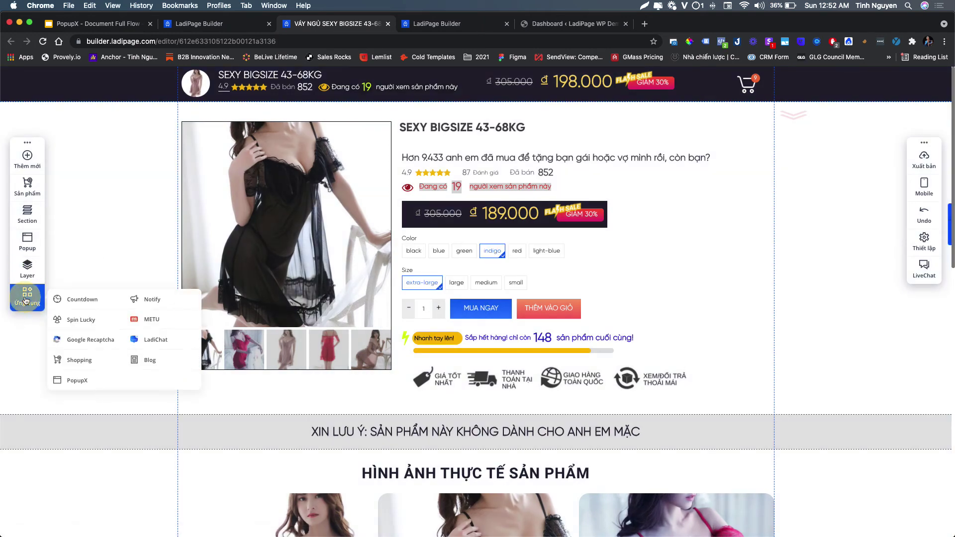
left_click(76, 381)
left_click(145, 187)
left_click(139, 198)
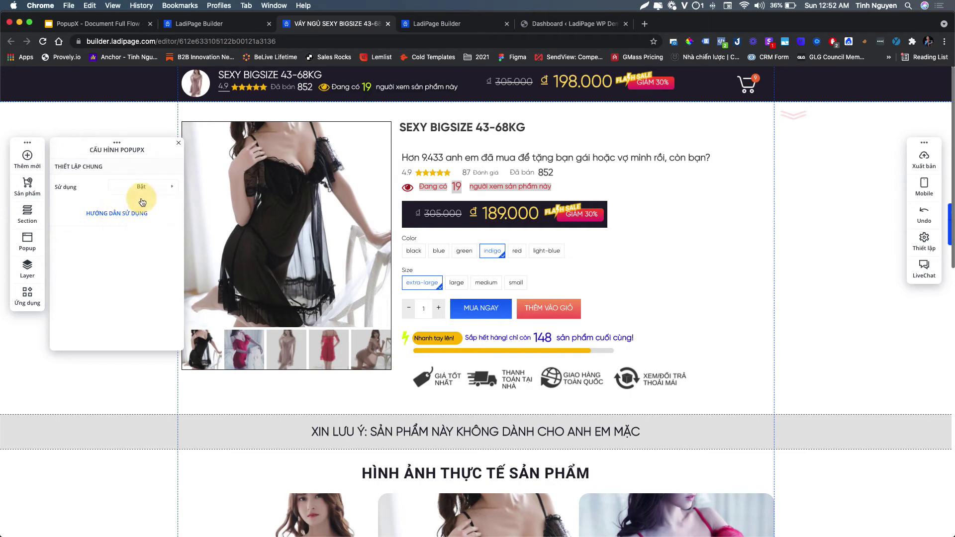
left_click(179, 143)
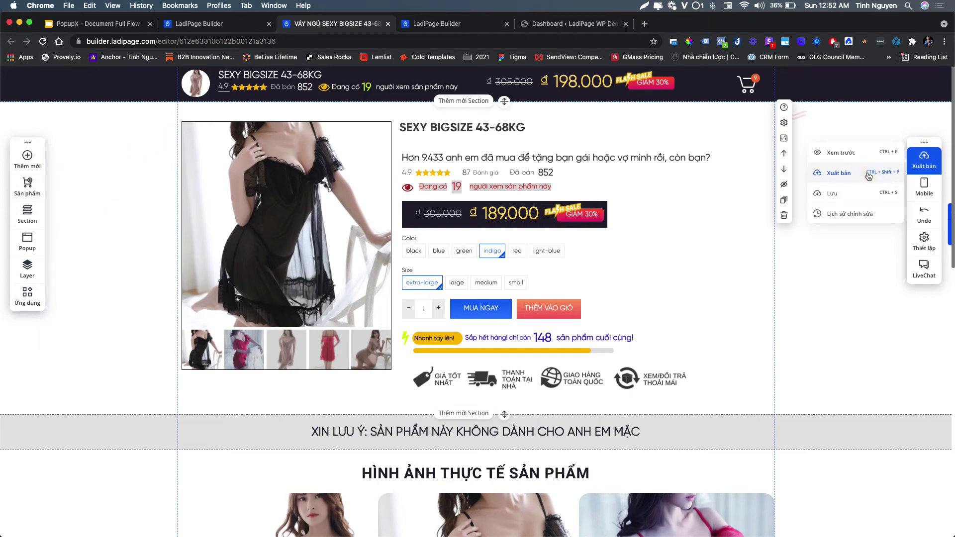
left_click(924, 159)
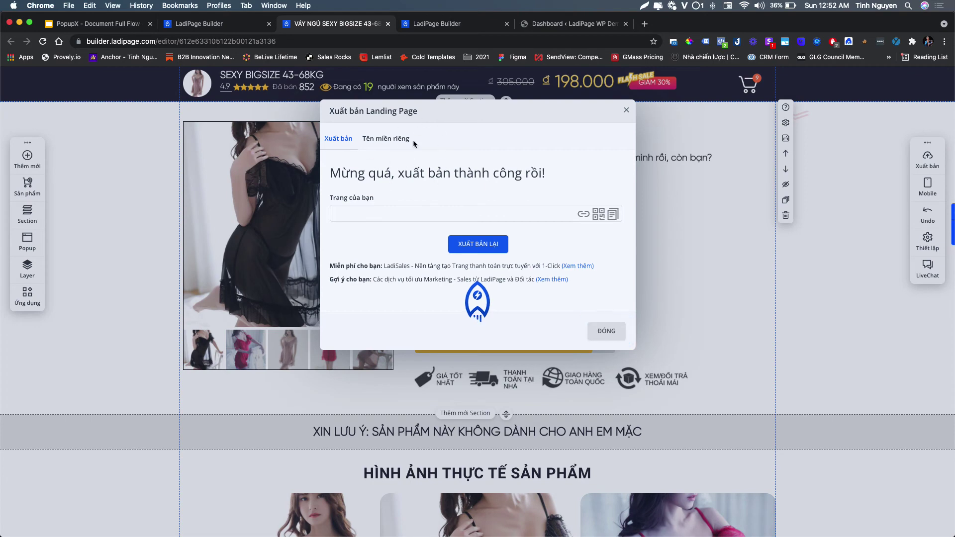
left_click(607, 331)
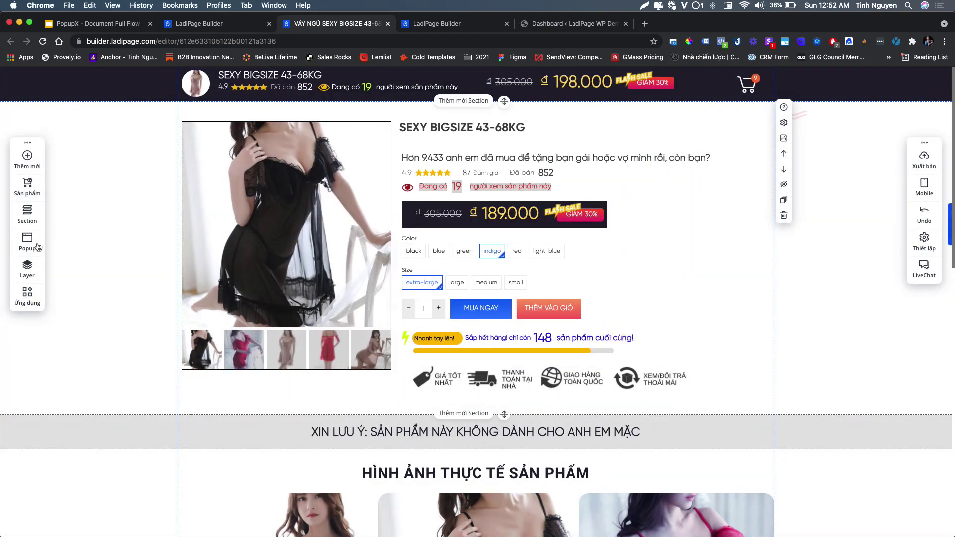
Step: Reload the landing page editor and open its POPUP465 popup
left_click(43, 42)
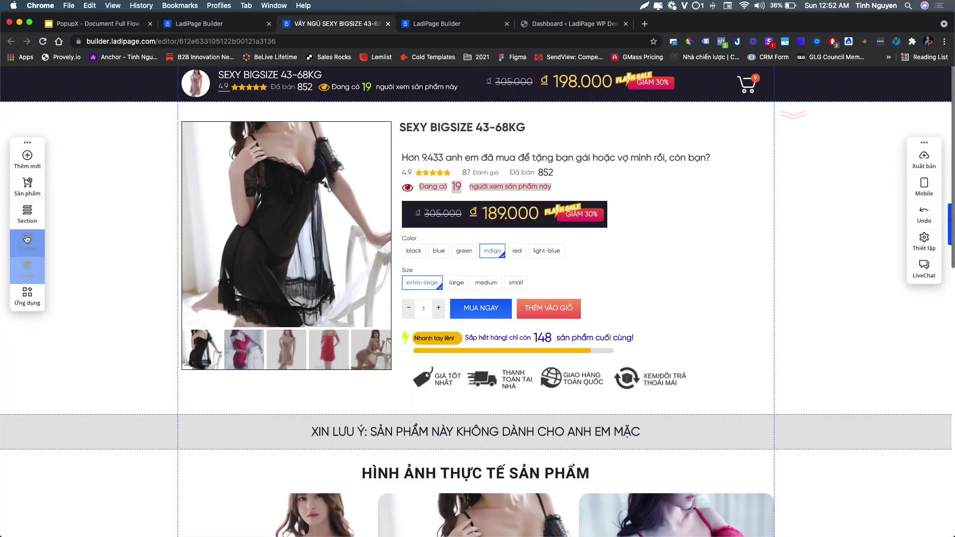
left_click(27, 243)
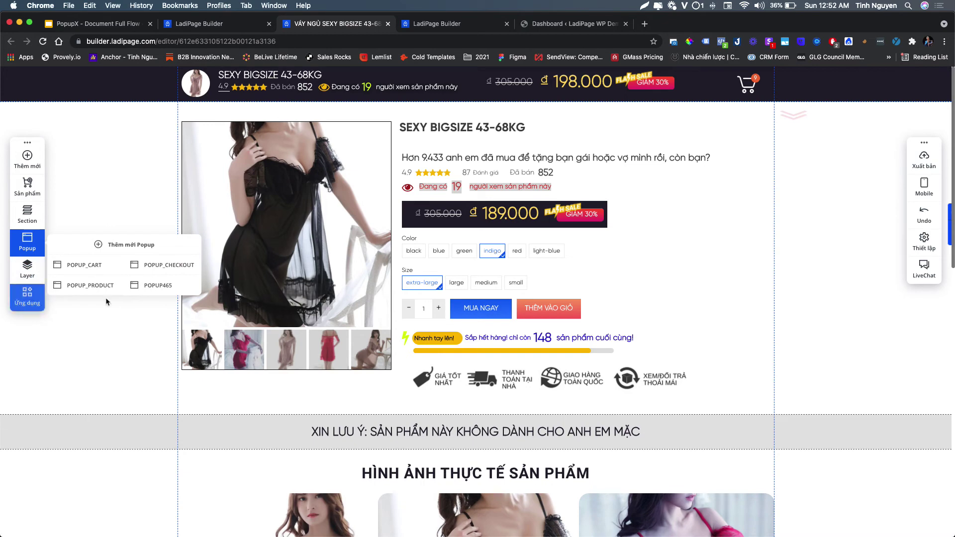
left_click(171, 288)
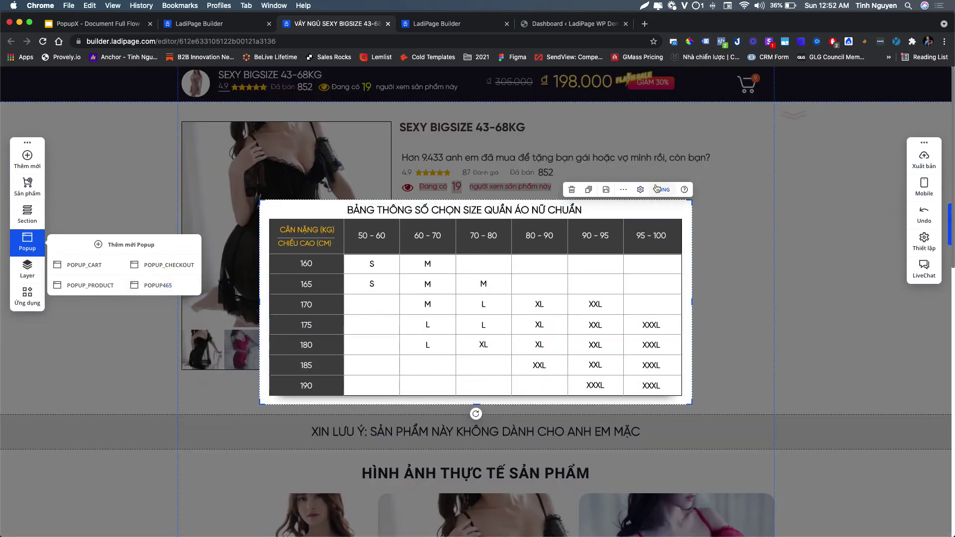
Step: Look up the usage guide from the landing page's PopupX app settings, and close the guide and the landing page editor
left_click(652, 192)
left_click(27, 297)
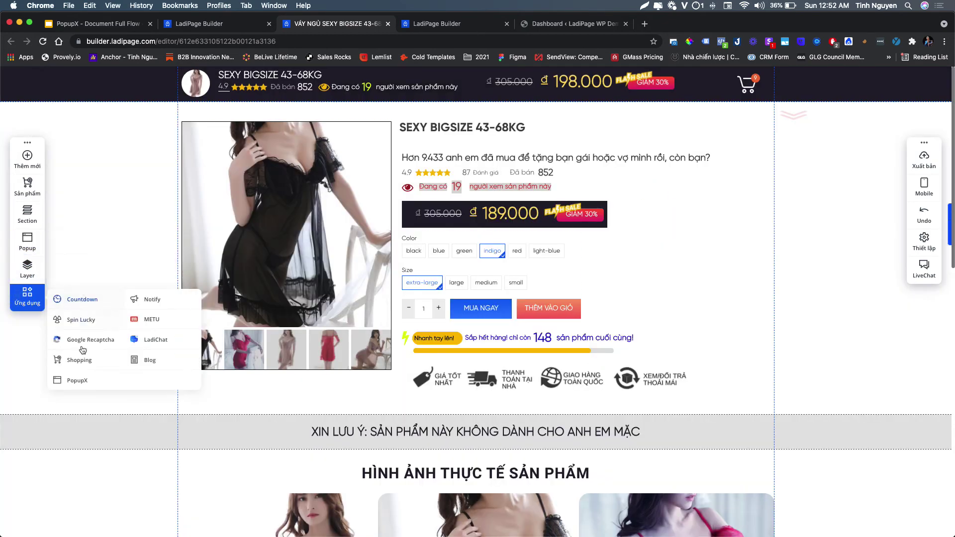
left_click(80, 374)
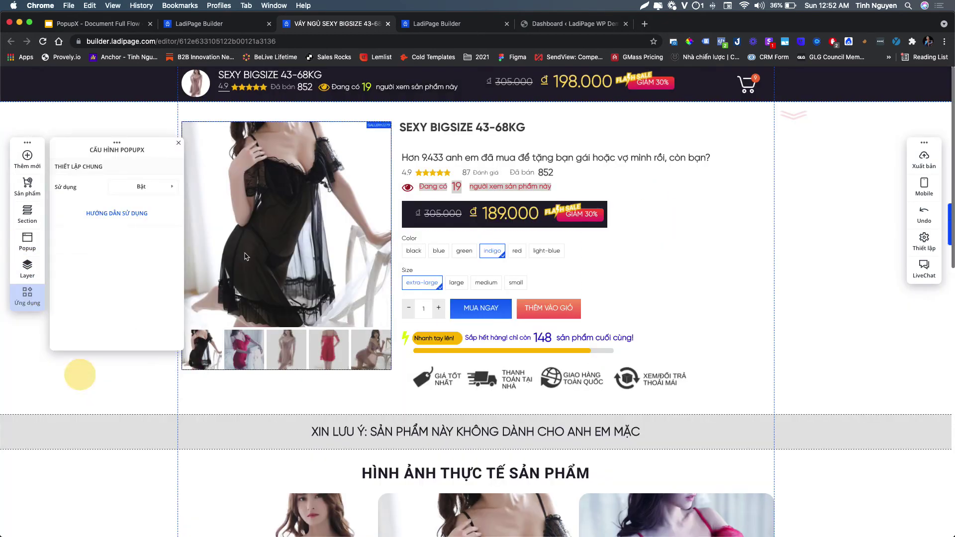
left_click(116, 214)
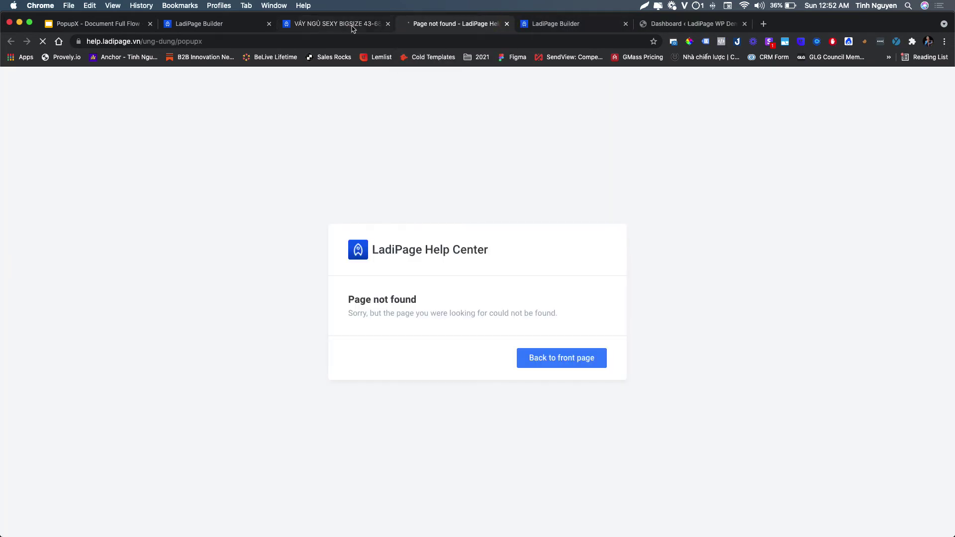
key("super+w")
left_click(389, 24)
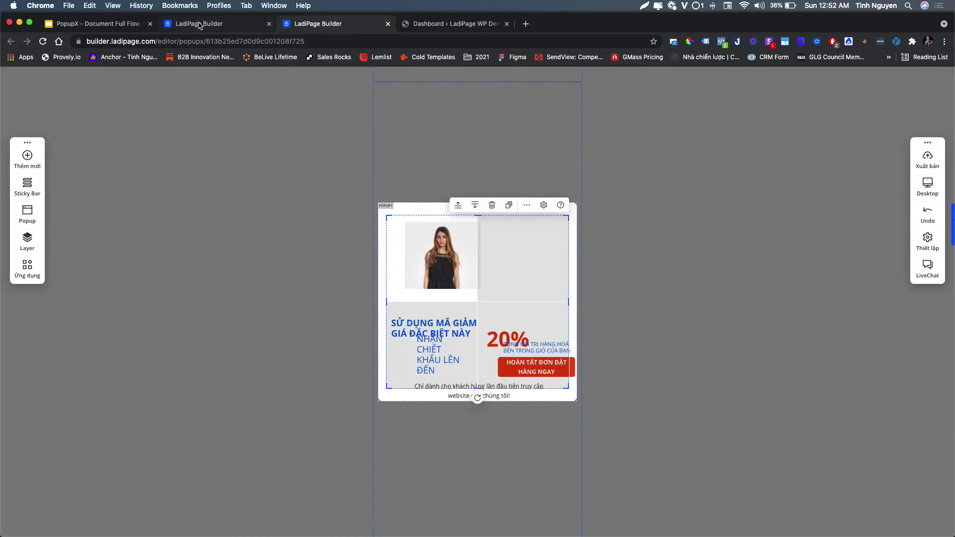
Step: Go to the PopupX management list and open the display configuration (Cấu hình hiển thị) of Join VIP Waiting List
left_click(199, 25)
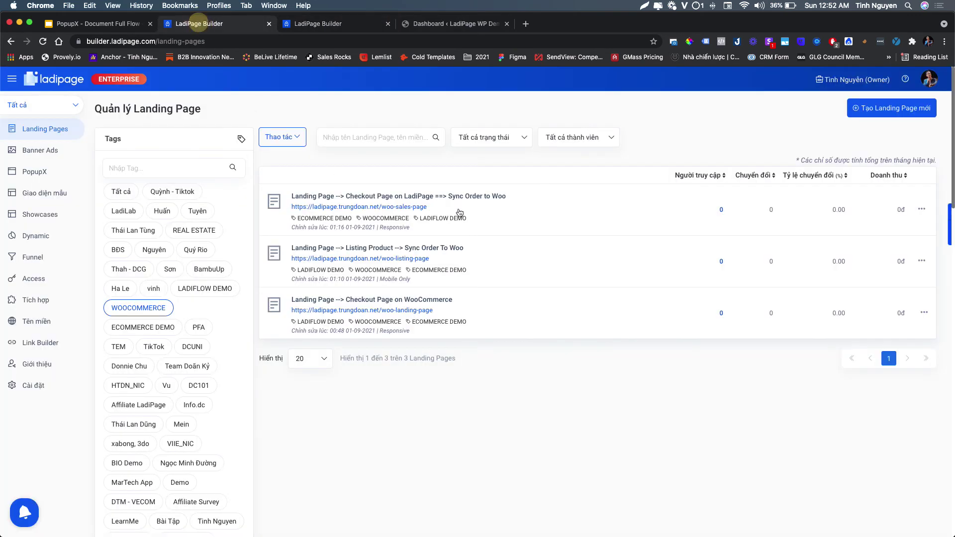
left_click(38, 181)
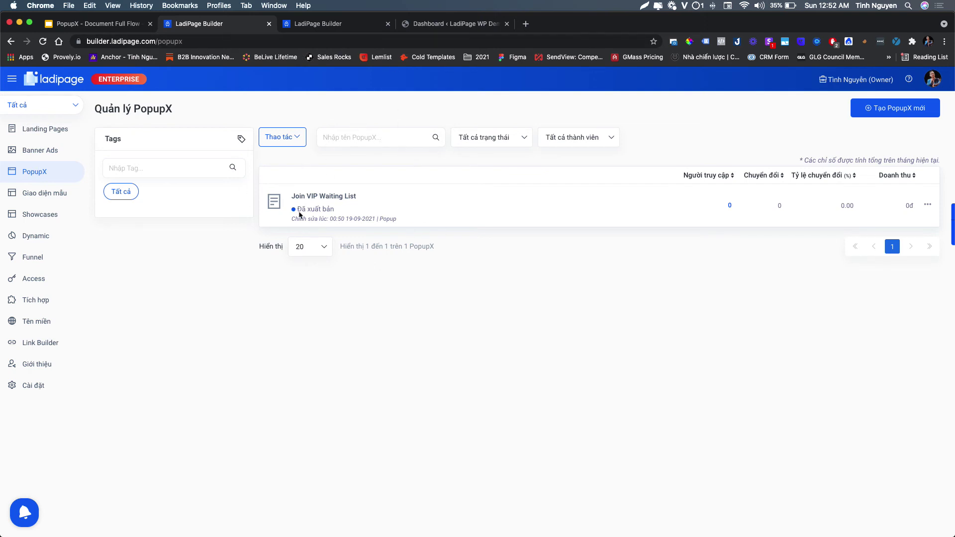
left_click(928, 204)
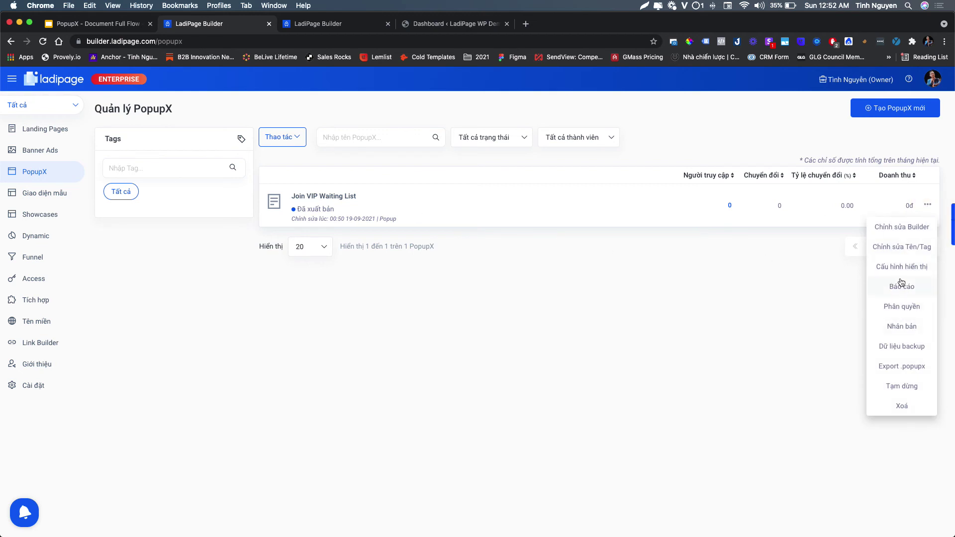
left_click(896, 265)
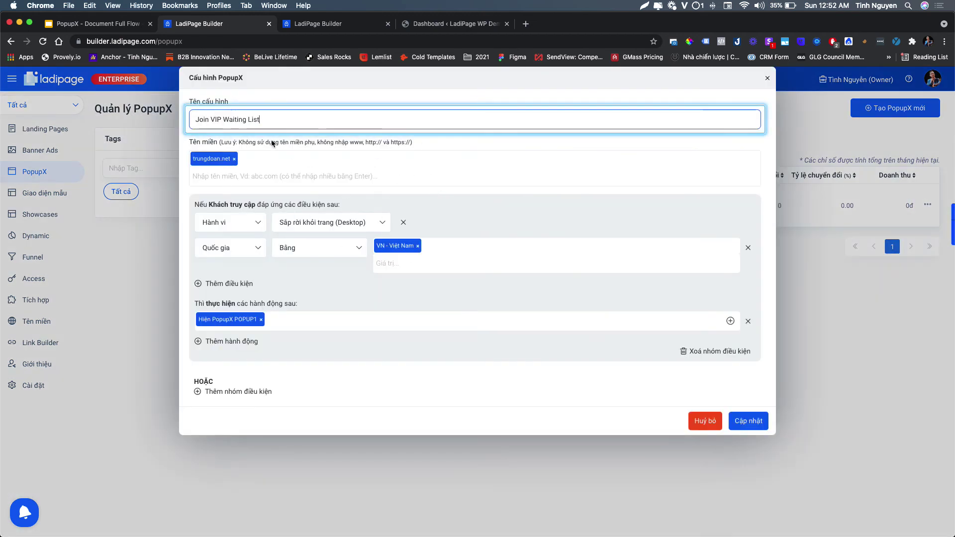
Step: Close the popup's editor and add ladipage.trungdoan.net to the domains in the Join VIP Waiting List configuration
left_click(252, 172)
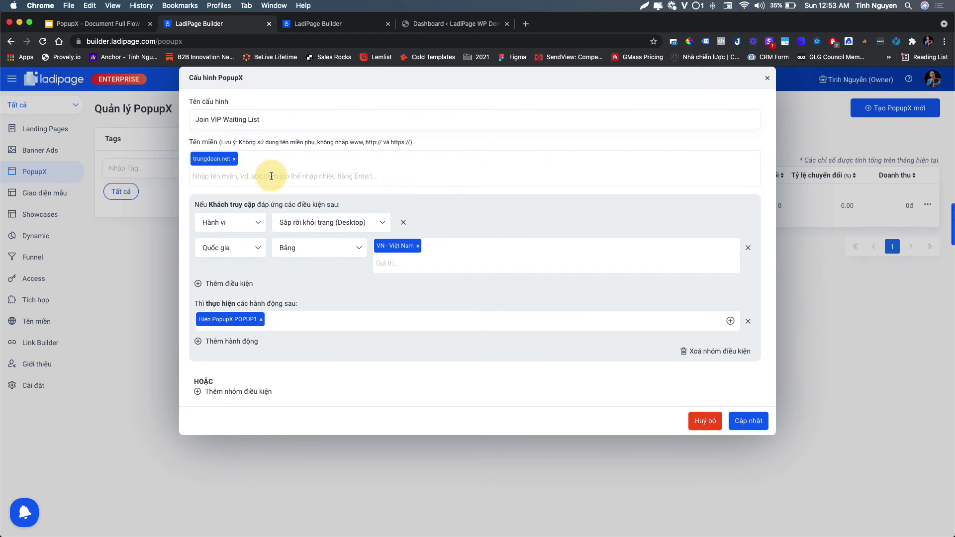
left_click(317, 25)
left_click(388, 23)
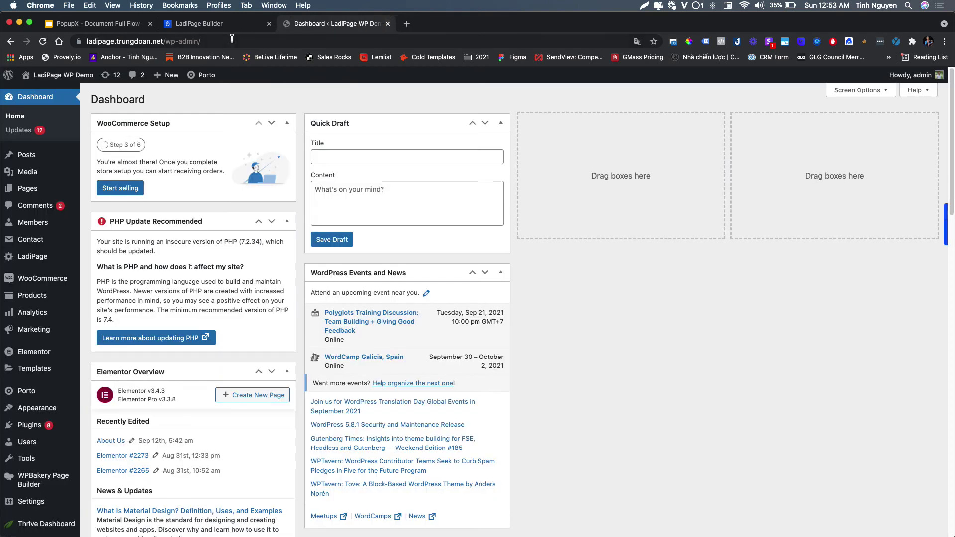
left_click(193, 24)
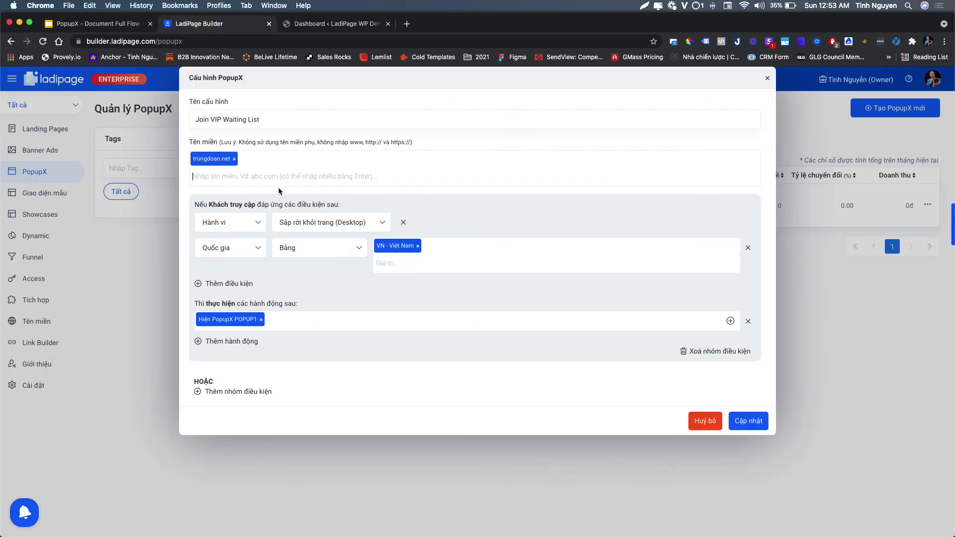
type("ladipage.tru")
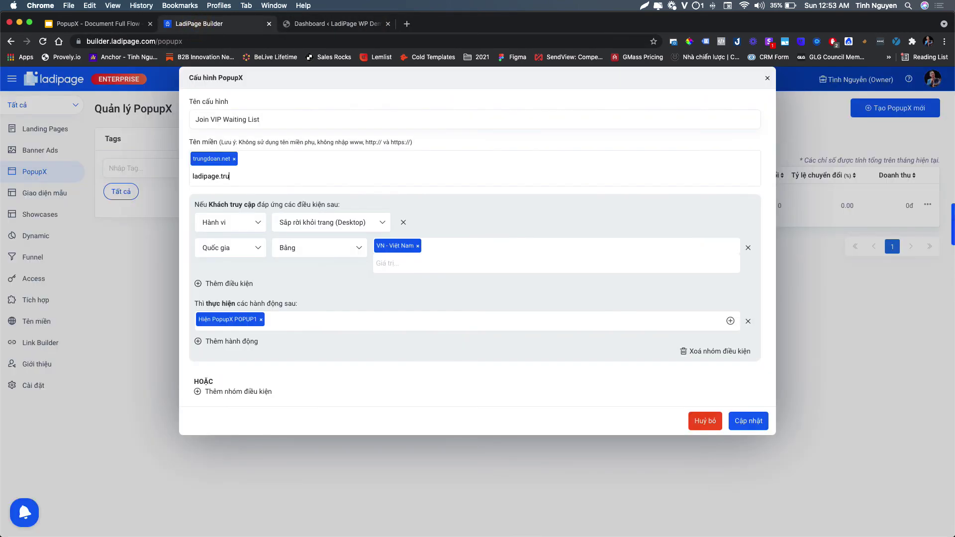
type("ngdoan.net")
key("Return")
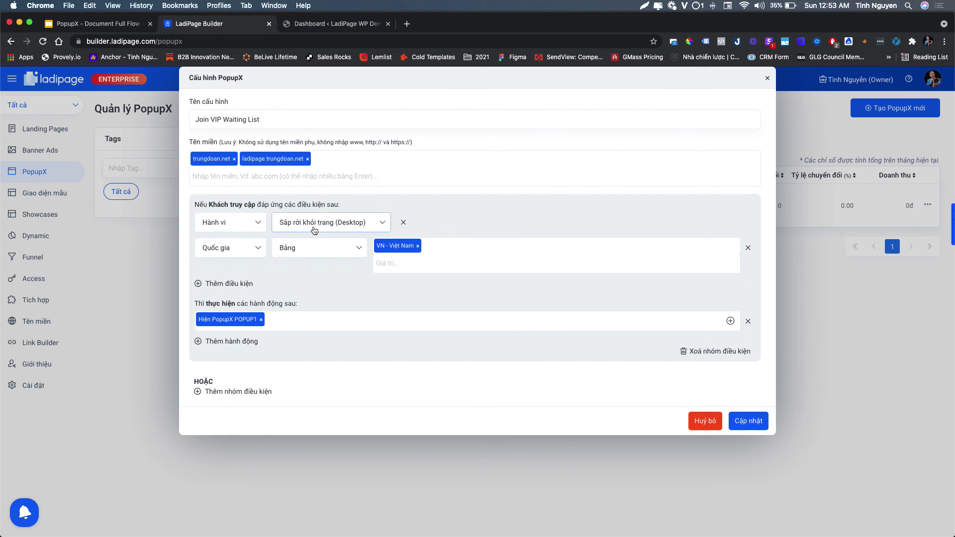
Step: Try changing the Quốc gia condition to Đường dẫn URL, and cancel the PopupX configuration without entering a URL value
left_click(248, 248)
scroll(242, 199, "down", 1)
left_click(242, 197)
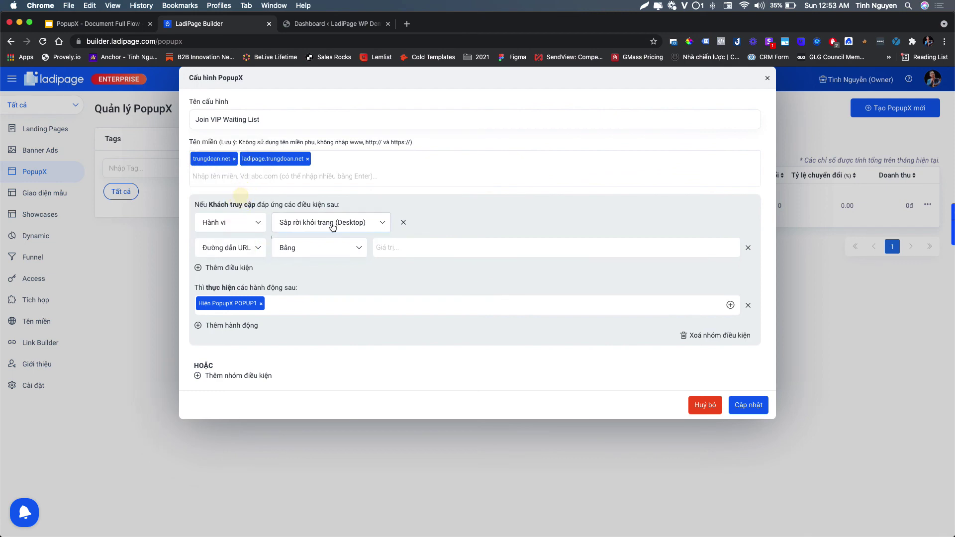
left_click(420, 249)
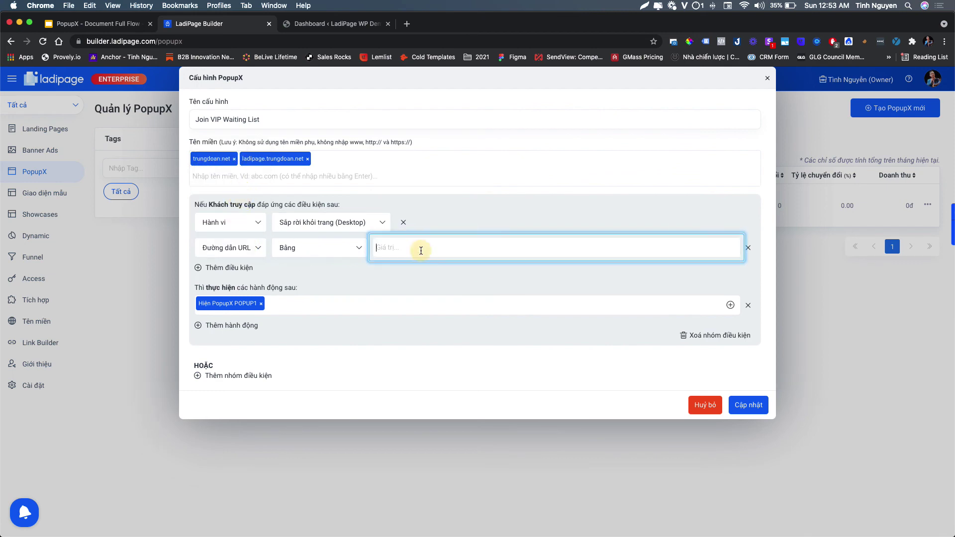
left_click(311, 25)
left_click(201, 24)
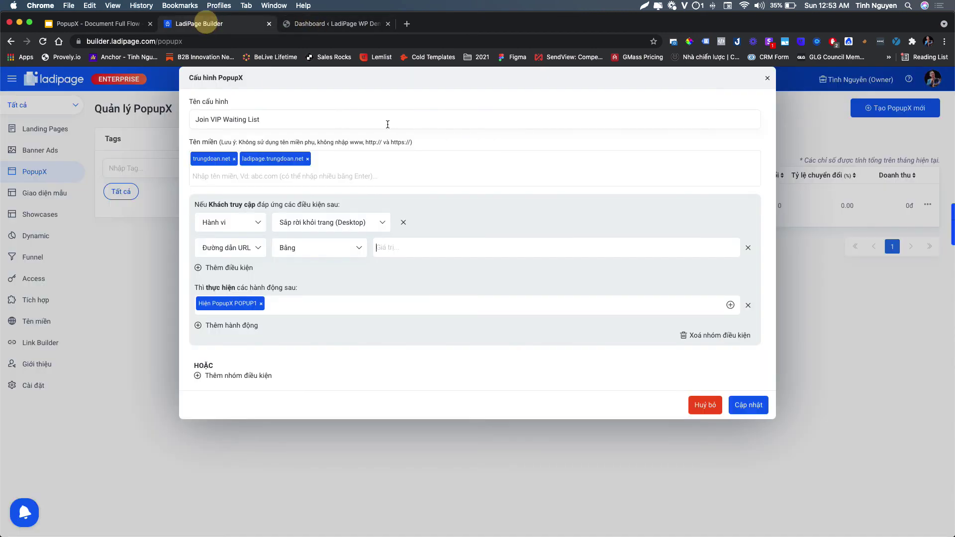
left_click(707, 406)
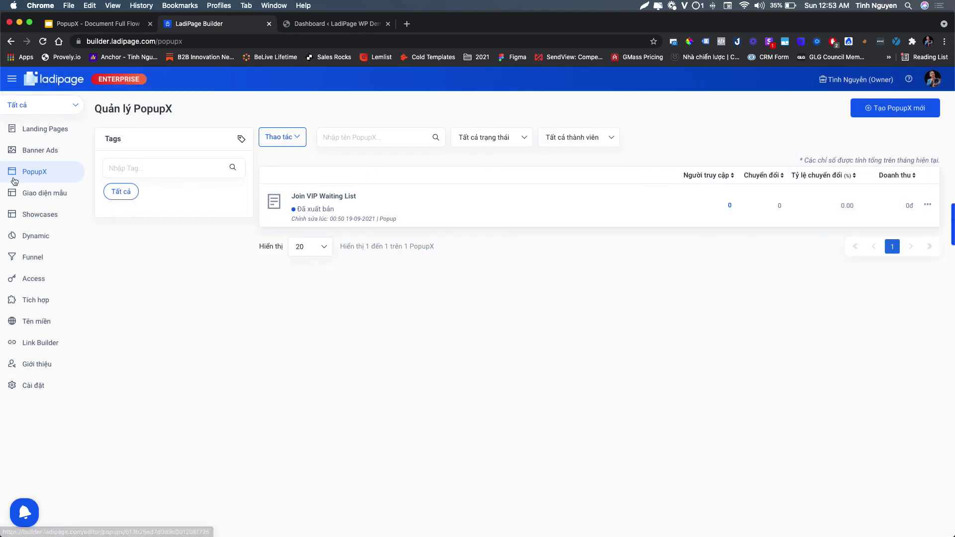